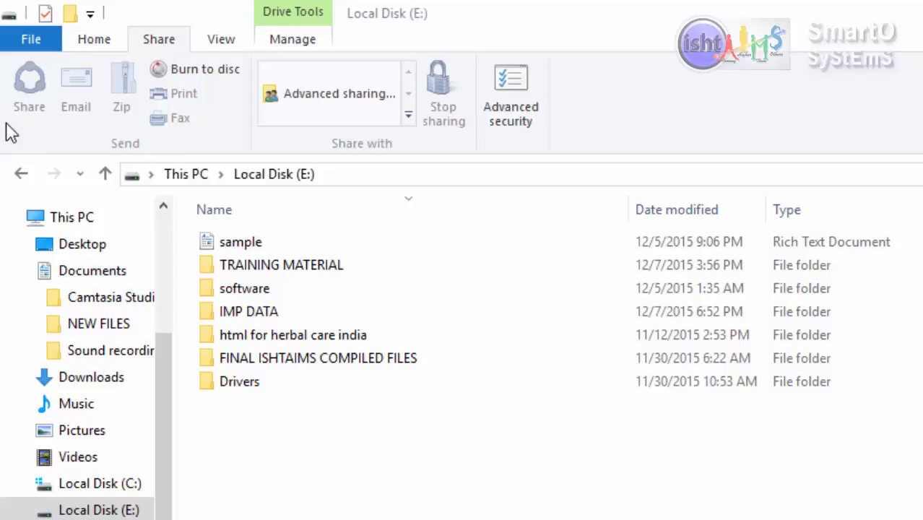
- Open the Share options for the sample rich text document, look at the Mail option and back out without sharing
click(303, 501)
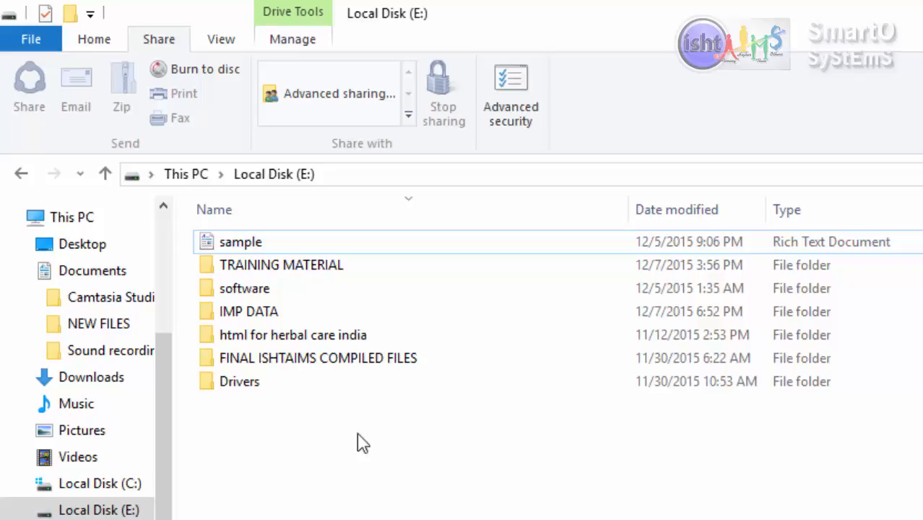
click(258, 246)
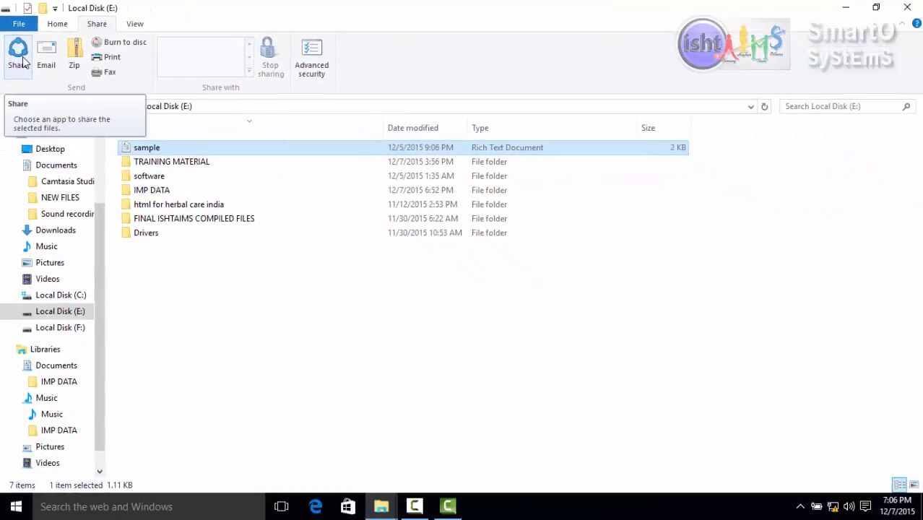
click(18, 54)
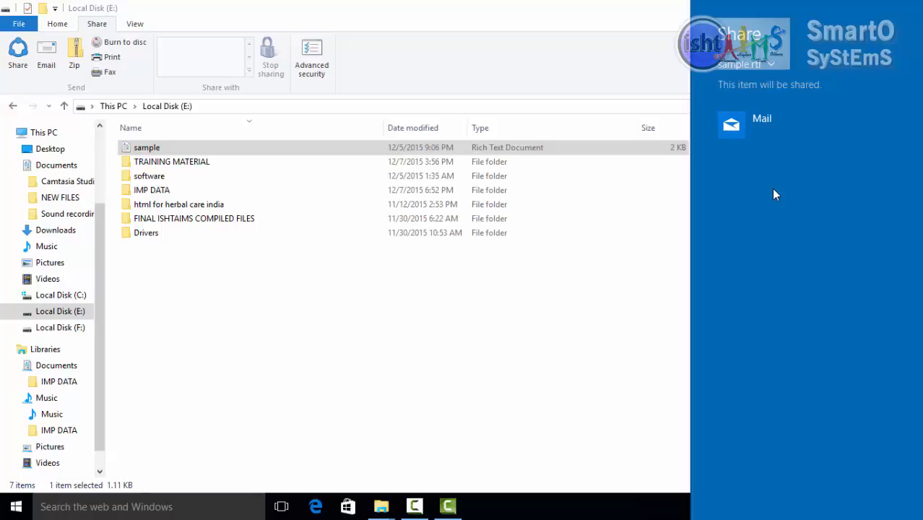
click(738, 119)
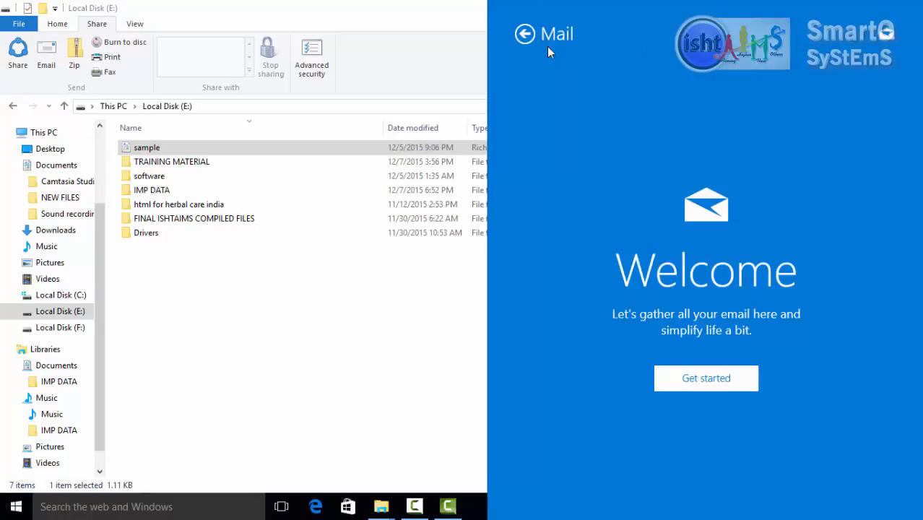
click(525, 34)
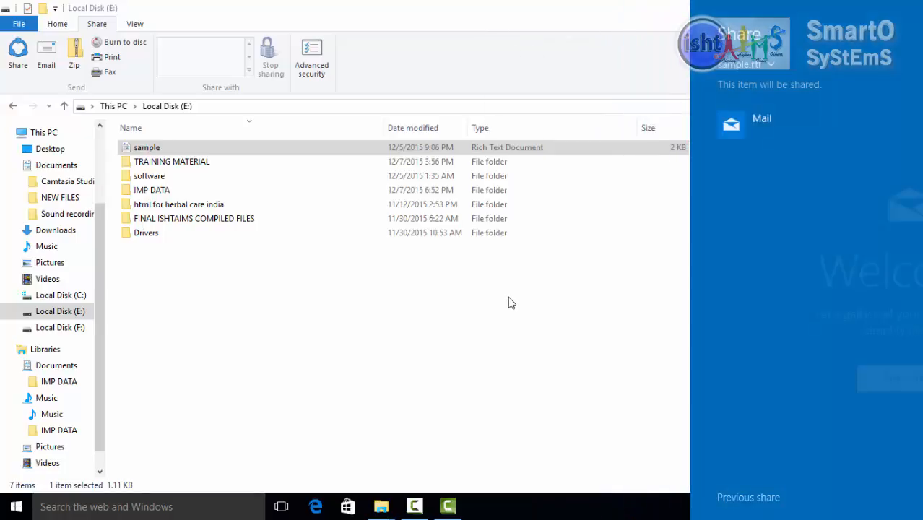
click(509, 302)
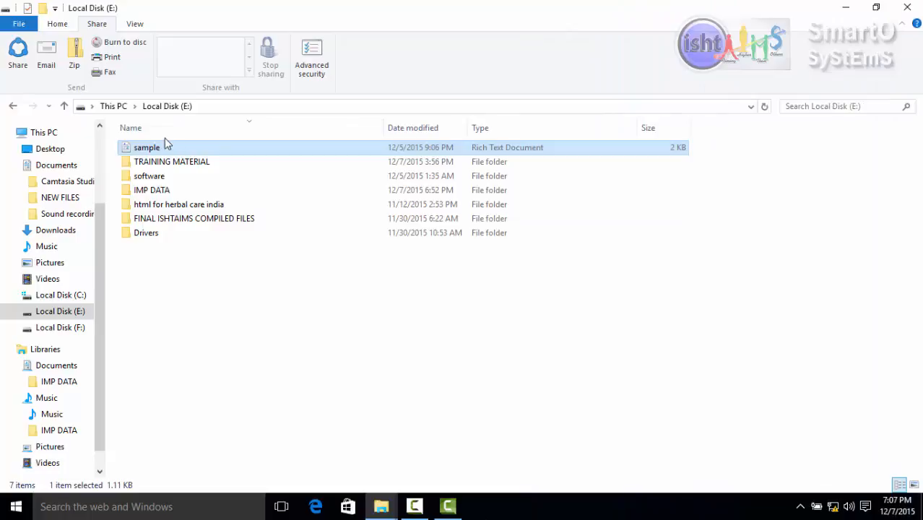
- Compress the sample rich text document on Local Disk (E:) into a zip file, keeping the name sample
click(52, 62)
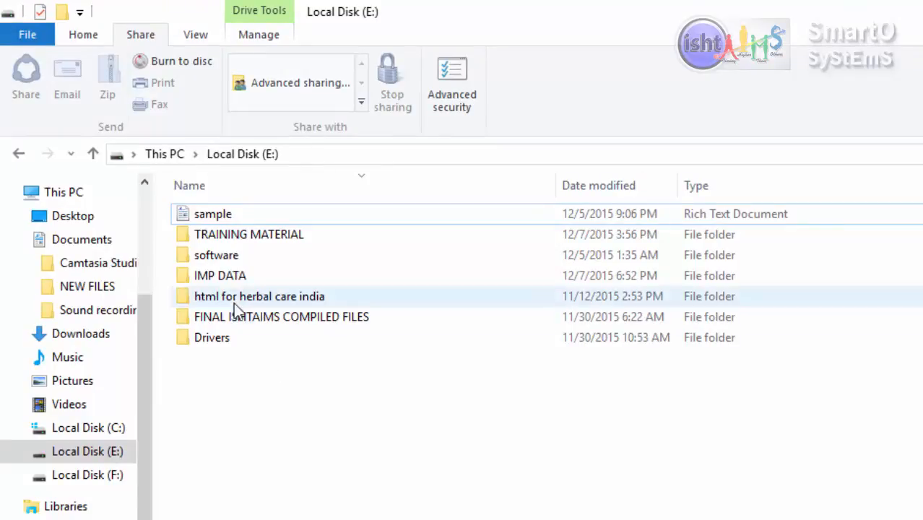
click(222, 216)
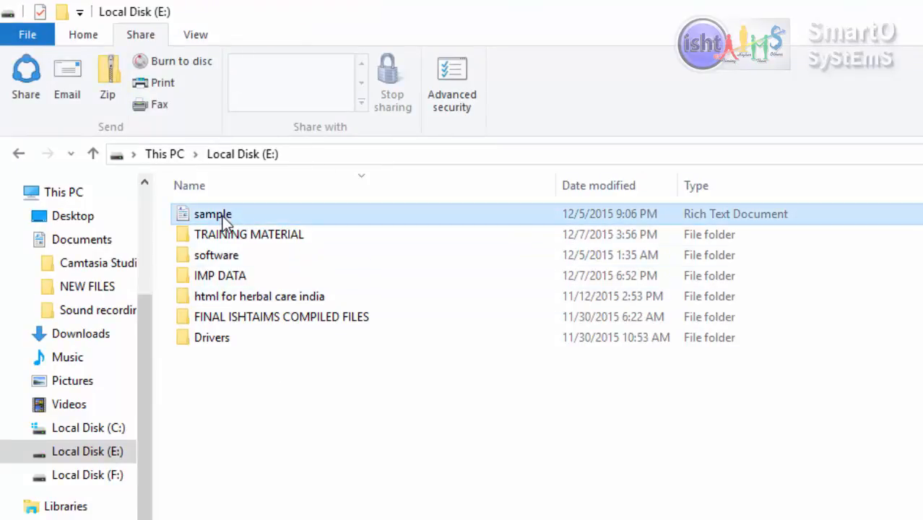
click(116, 75)
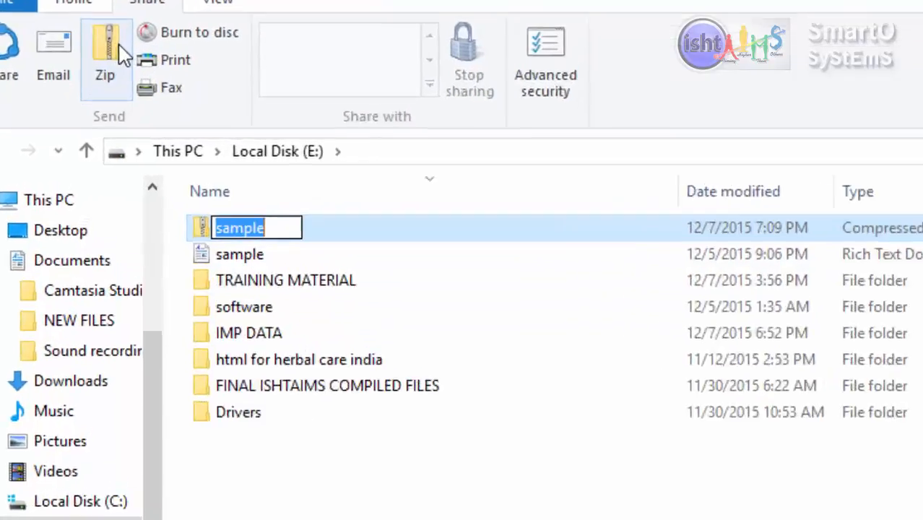
key(Return)
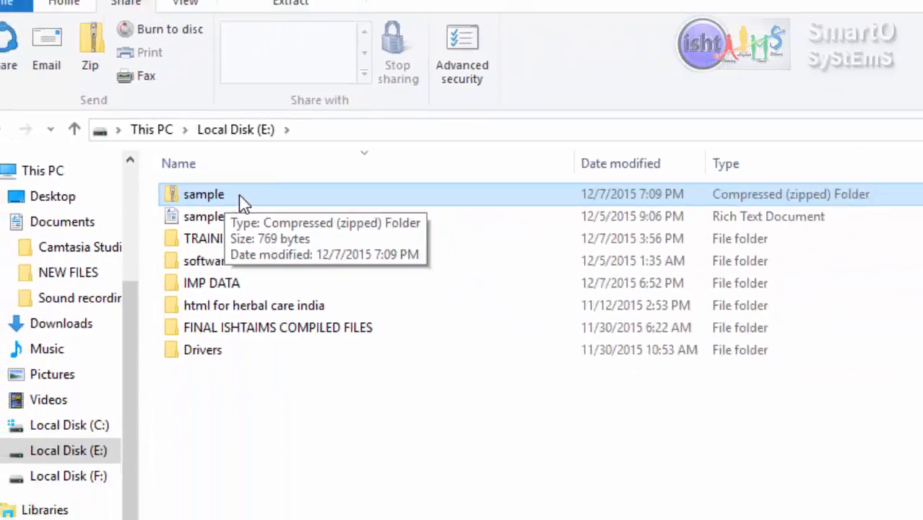
- Copy the sample zip file from Local Disk (E:) to the desktop
right_click(186, 182)
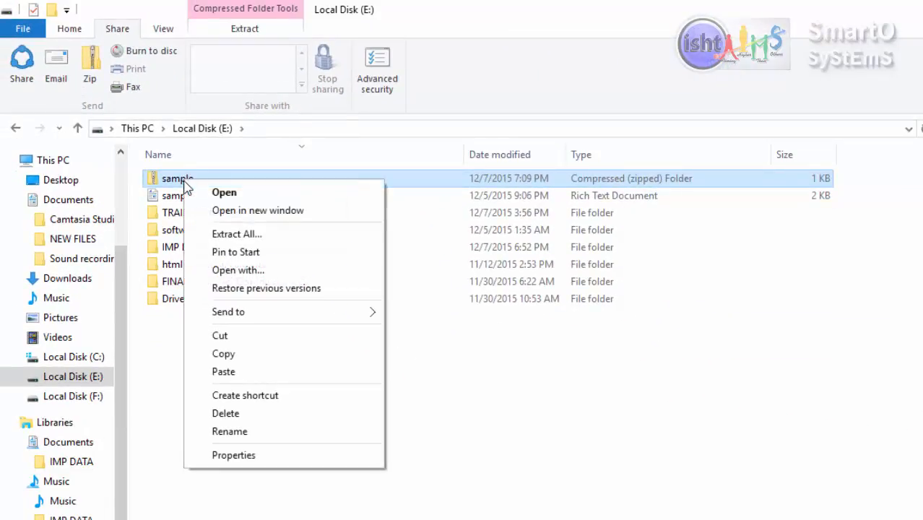
click(241, 354)
key(super+d)
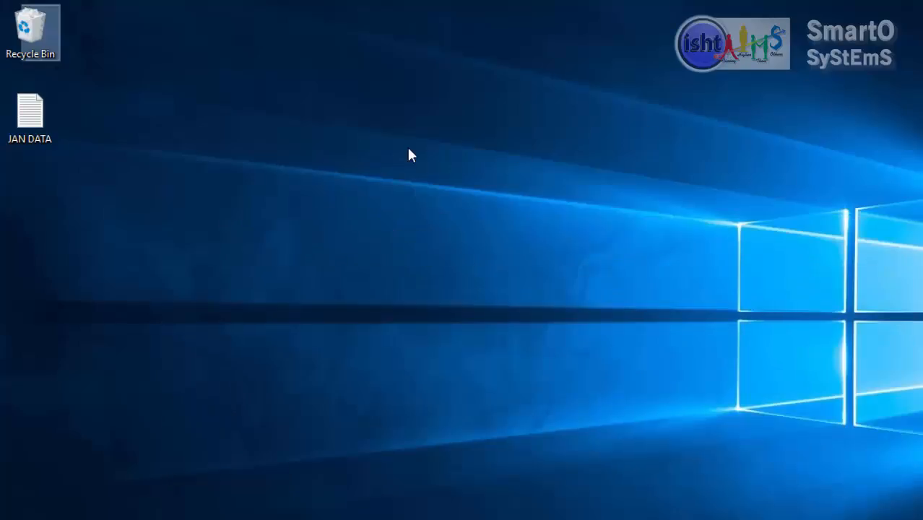
right_click(408, 147)
click(441, 221)
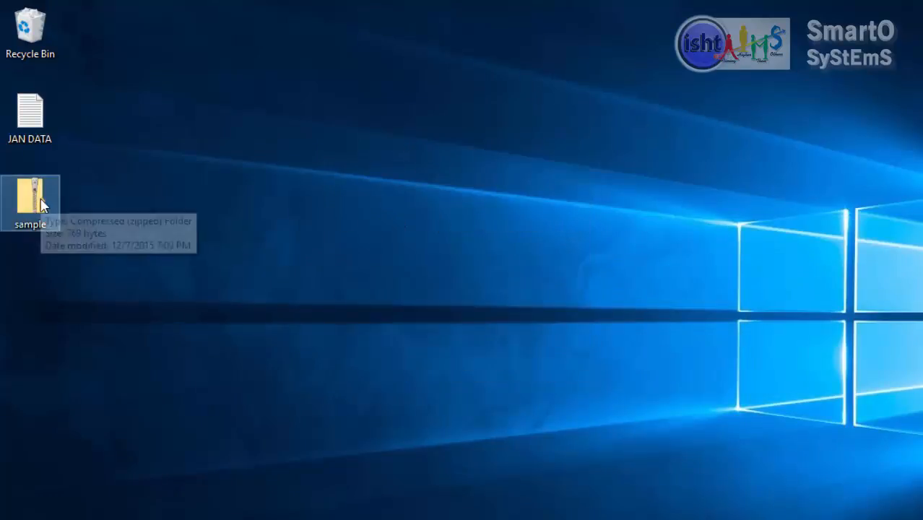
- Extract the desktop's sample zip file into the suggested sample folder on the desktop and open the extracted folder
right_click(26, 198)
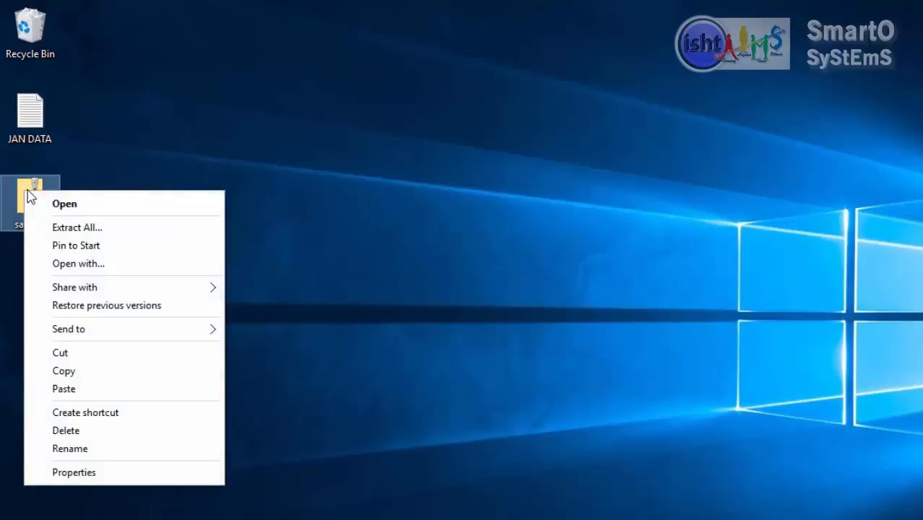
click(56, 230)
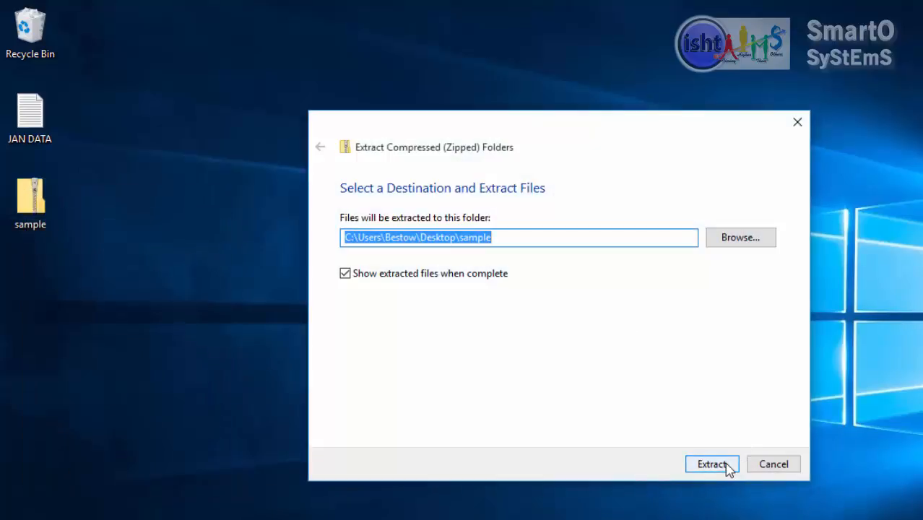
click(725, 465)
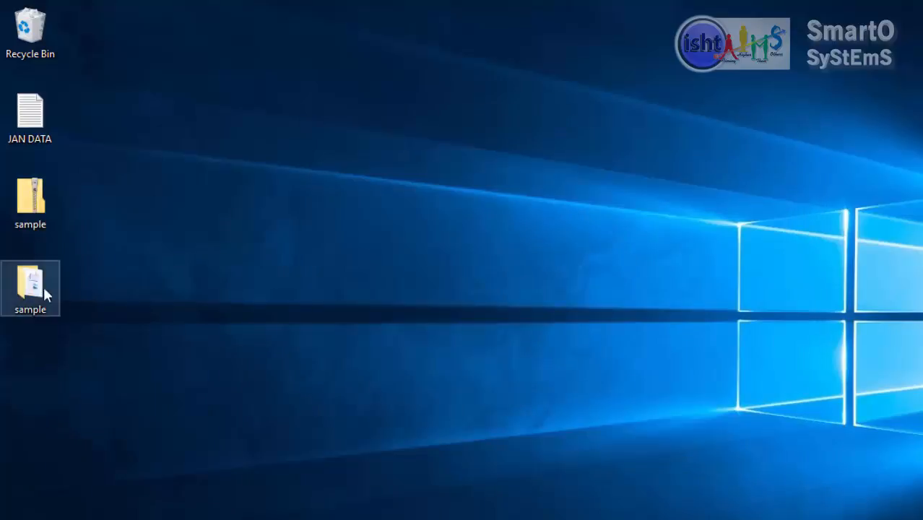
double_click(30, 286)
double_click(29, 296)
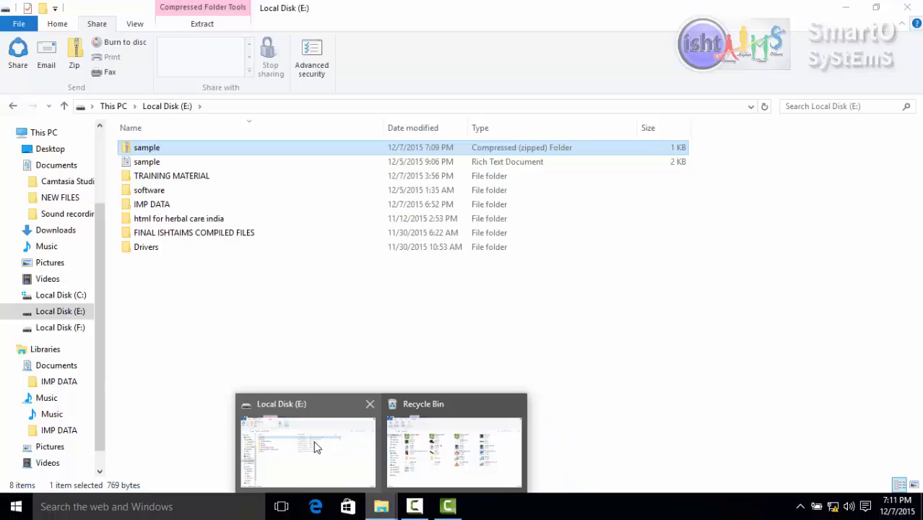
- Return to Local Disk (E:), view the Stop sharing options for the TRAINING MATERIAL folder and cancel without changing its sharing
click(314, 448)
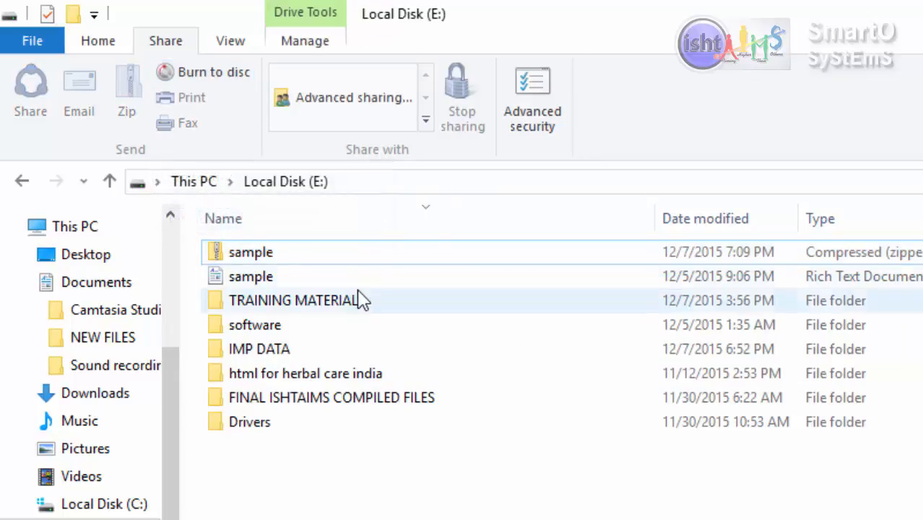
click(349, 309)
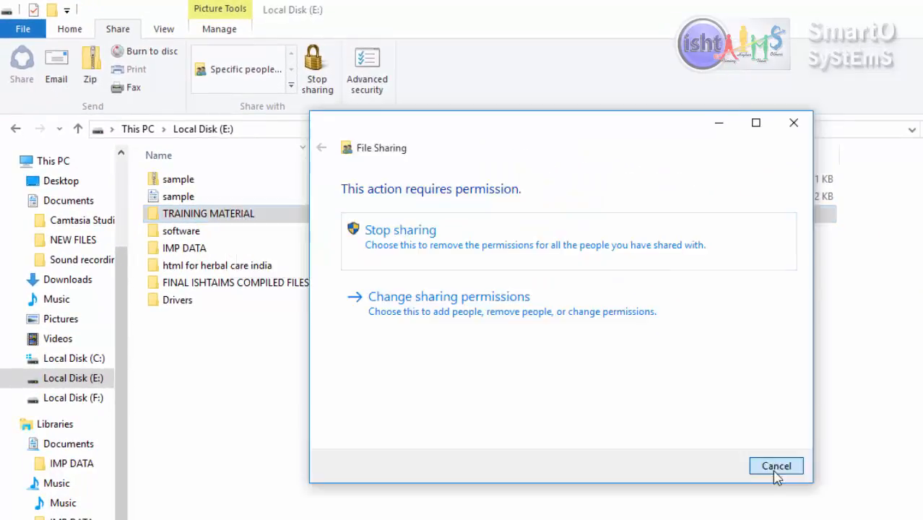
click(776, 466)
click(316, 86)
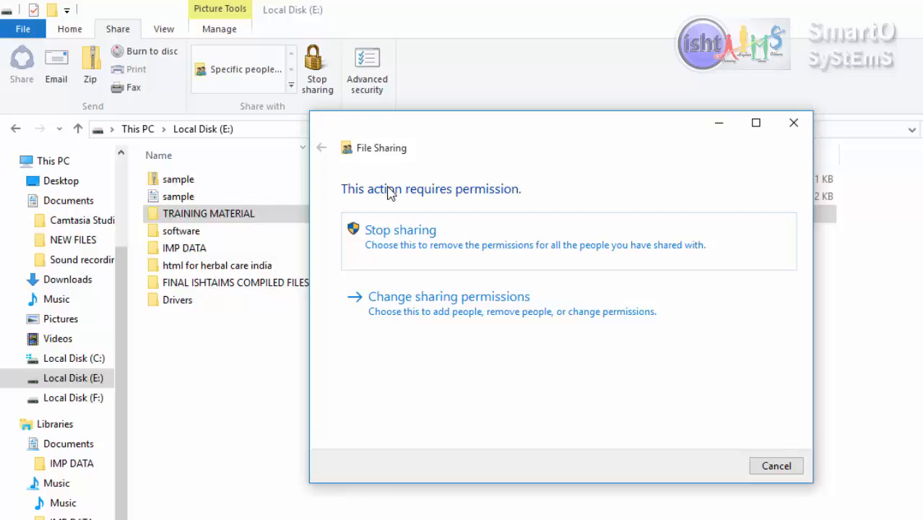
click(777, 463)
- View the advanced security settings of the TRAINING MATERIAL folder and close them without changes
click(382, 83)
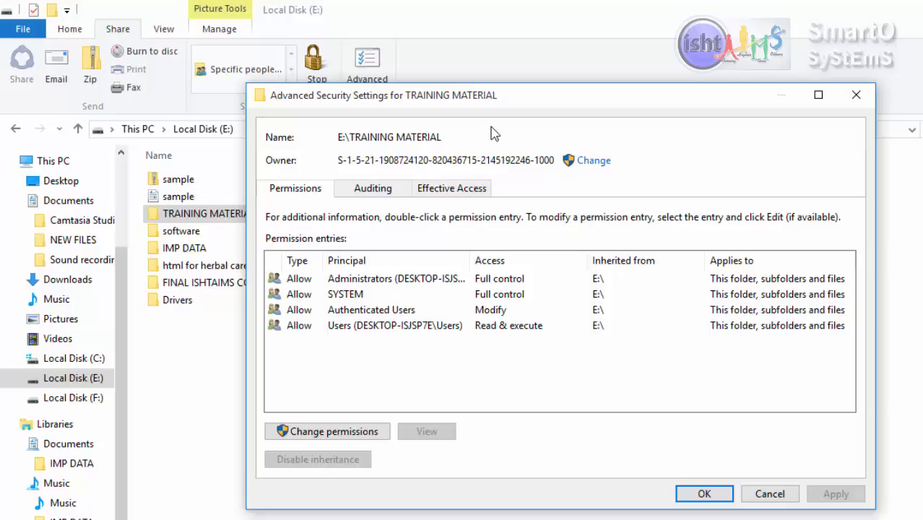
click(755, 499)
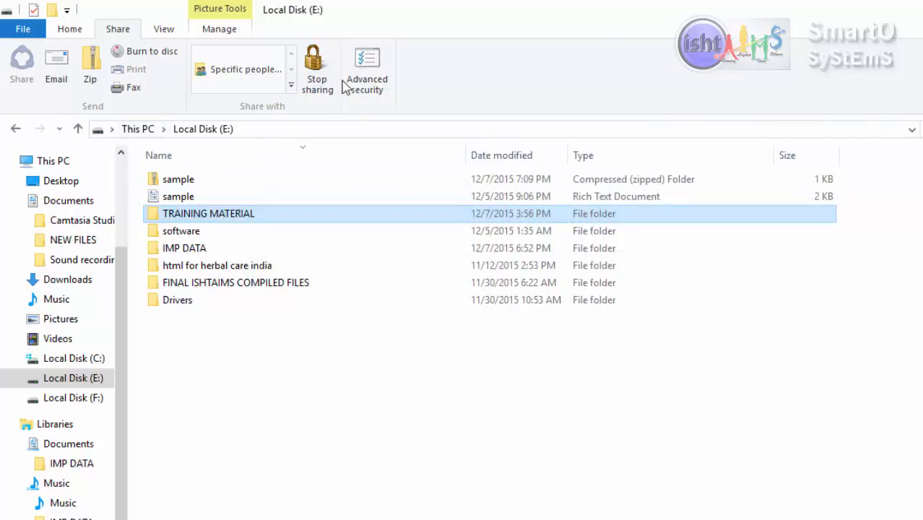
click(381, 385)
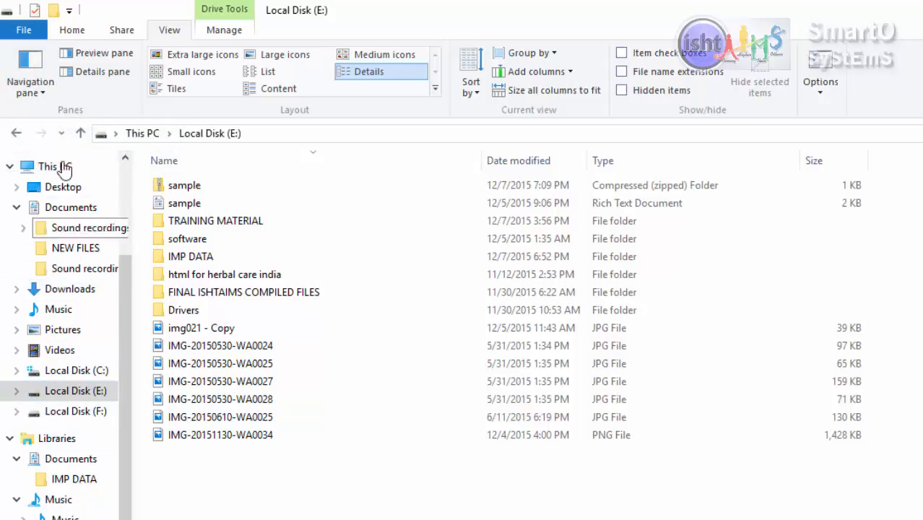
- Hide the navigation pane, show it again and widen it so the full folder names fit
click(33, 59)
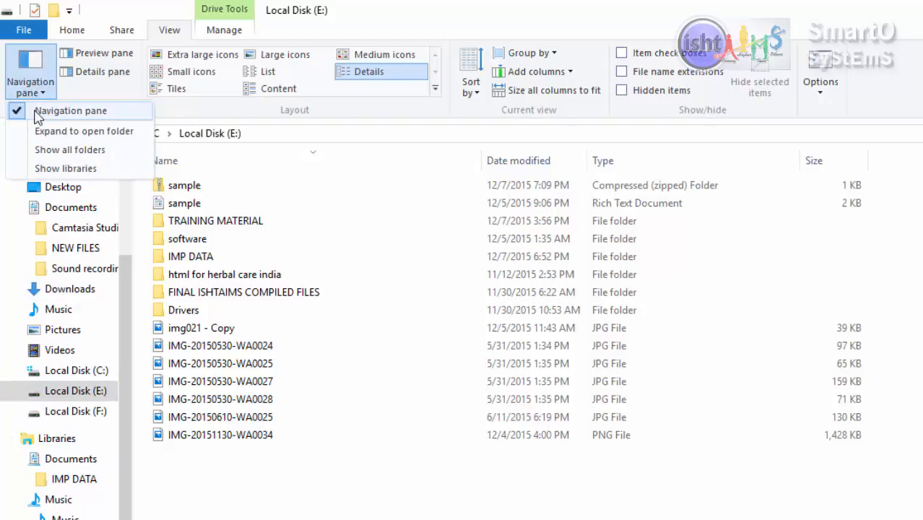
click(62, 113)
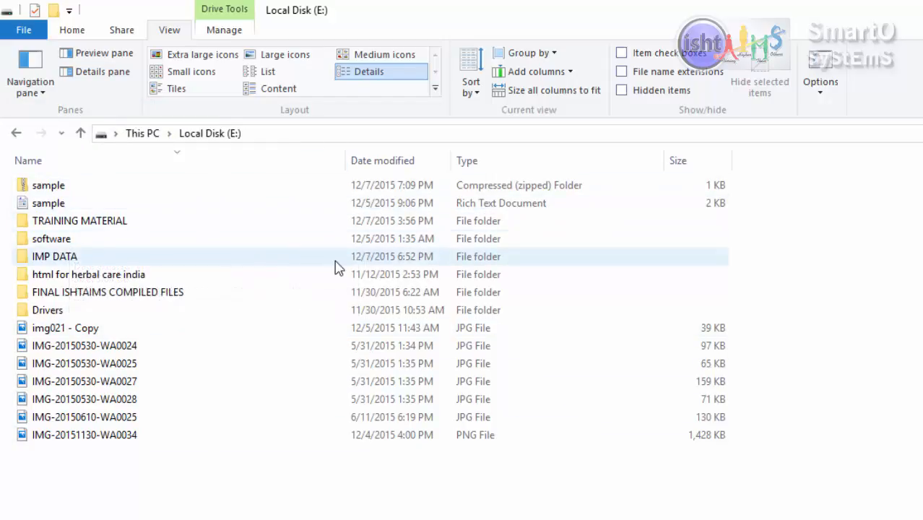
click(38, 89)
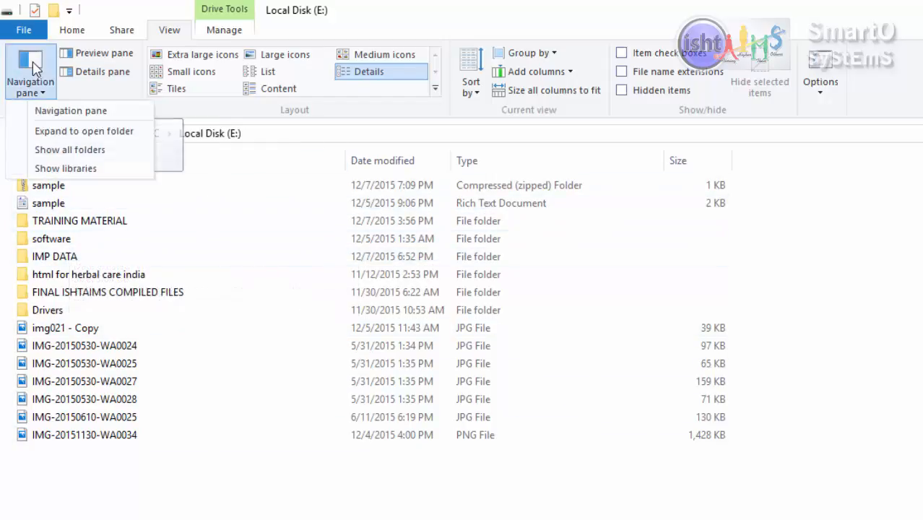
click(46, 113)
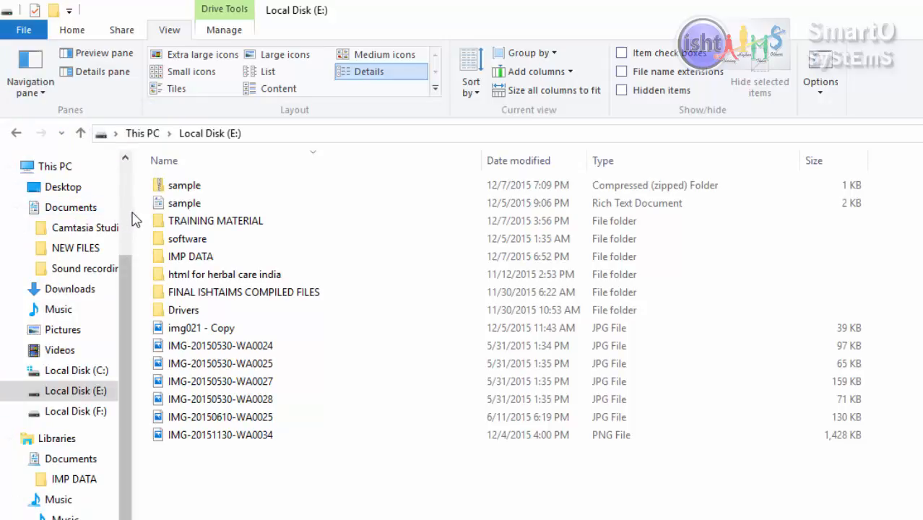
drag(140, 212, 179, 224)
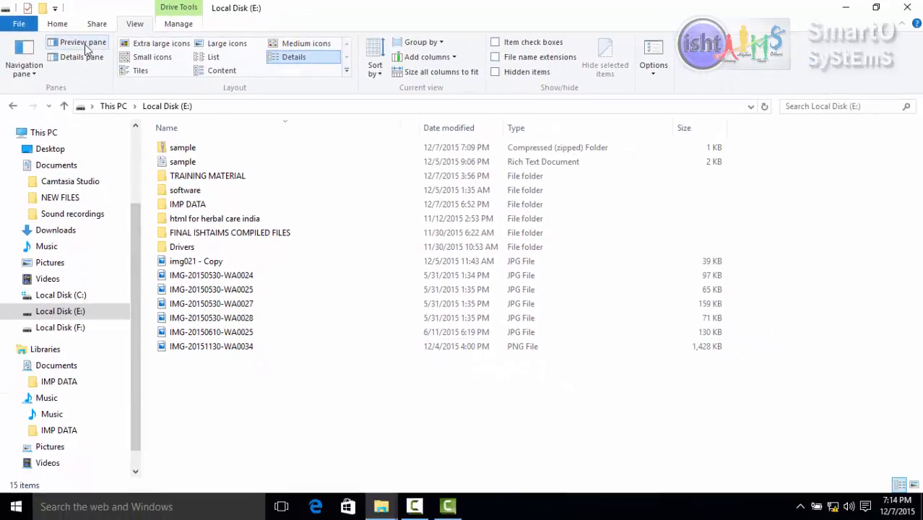
- Turn on the preview pane and preview the images from IMG-20150530-WA0024 through IMG-20151130-WA0034 one after another
click(84, 44)
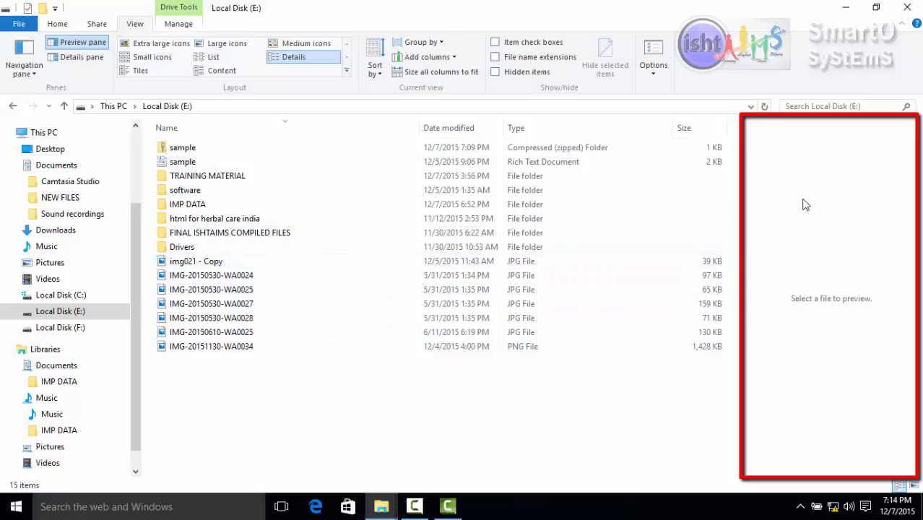
click(252, 281)
click(241, 292)
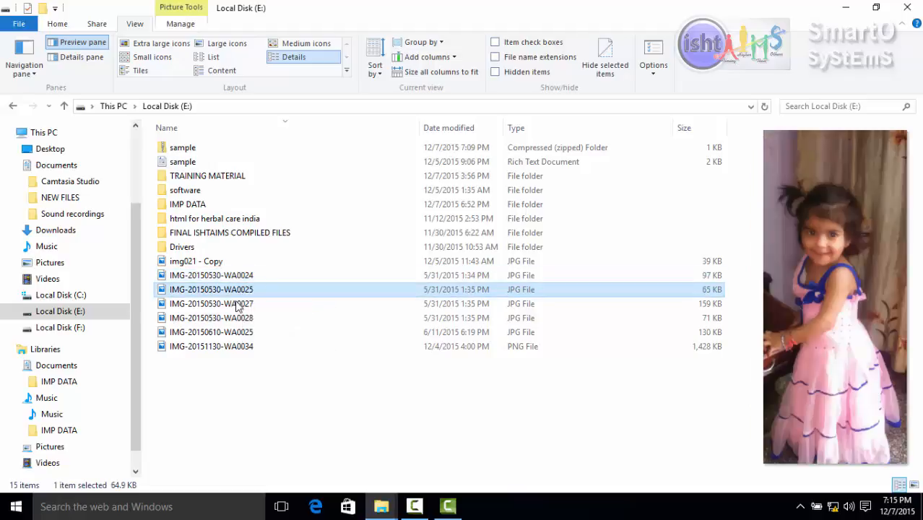
click(239, 305)
click(232, 319)
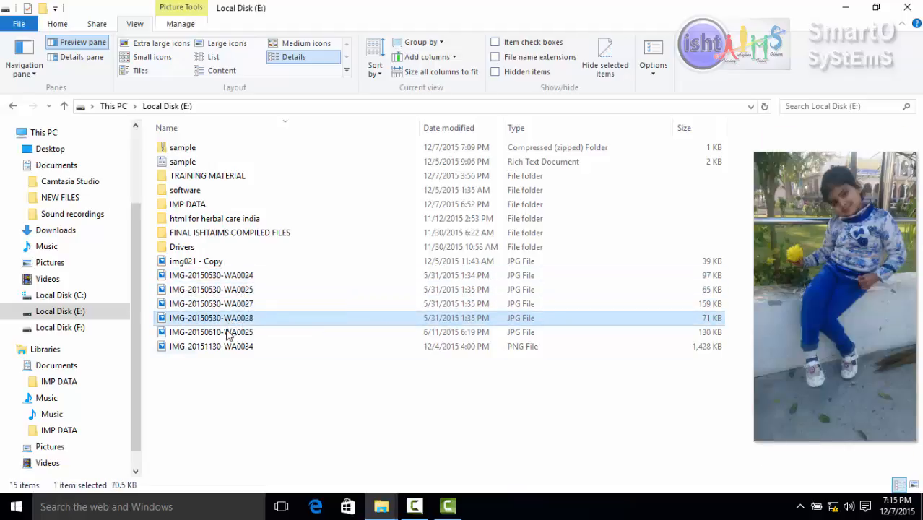
click(227, 333)
click(219, 348)
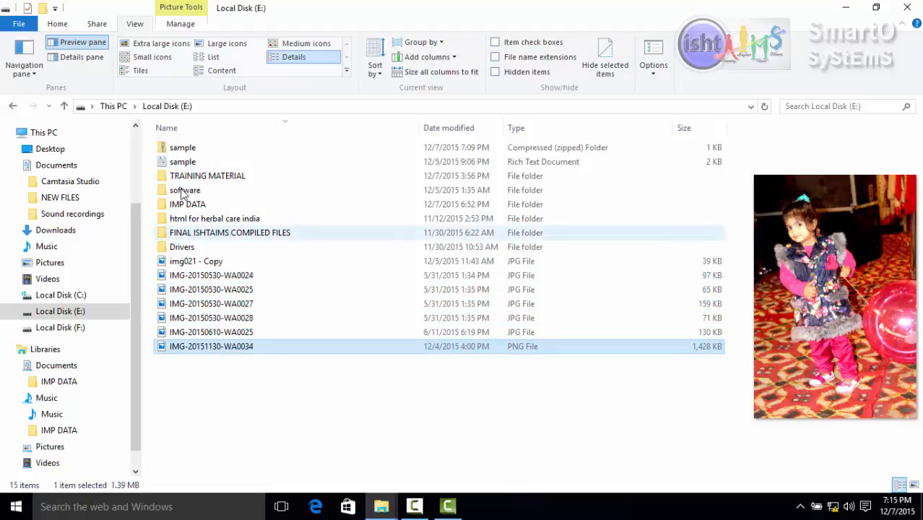
- Replace the preview pane with the details pane and set the file layout of Local Disk (E:) to List
click(79, 58)
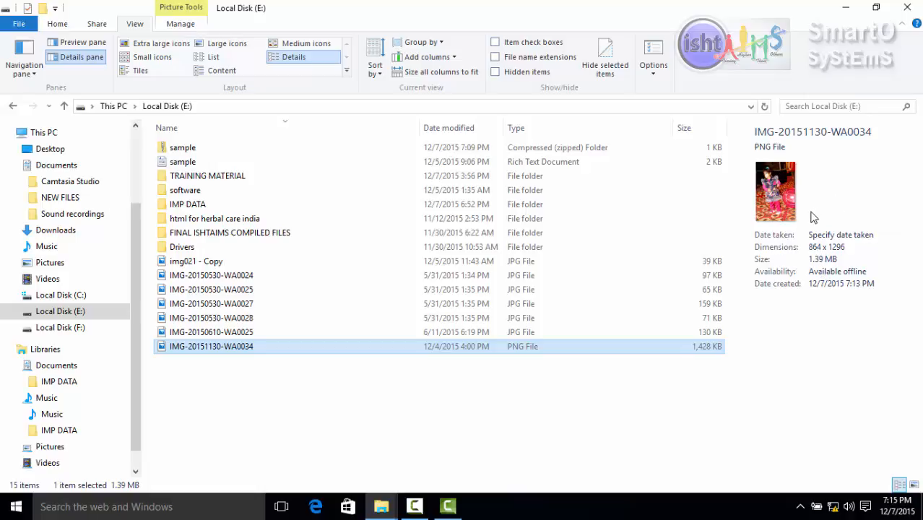
click(393, 371)
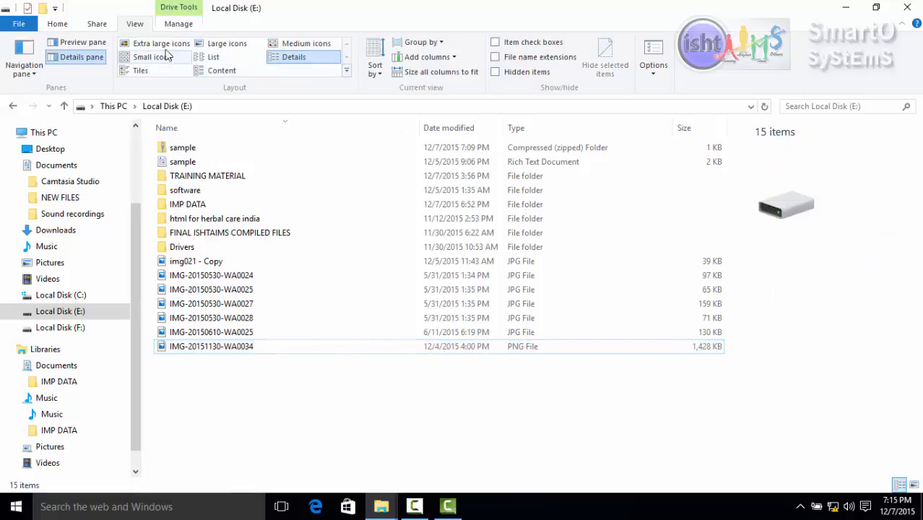
click(213, 56)
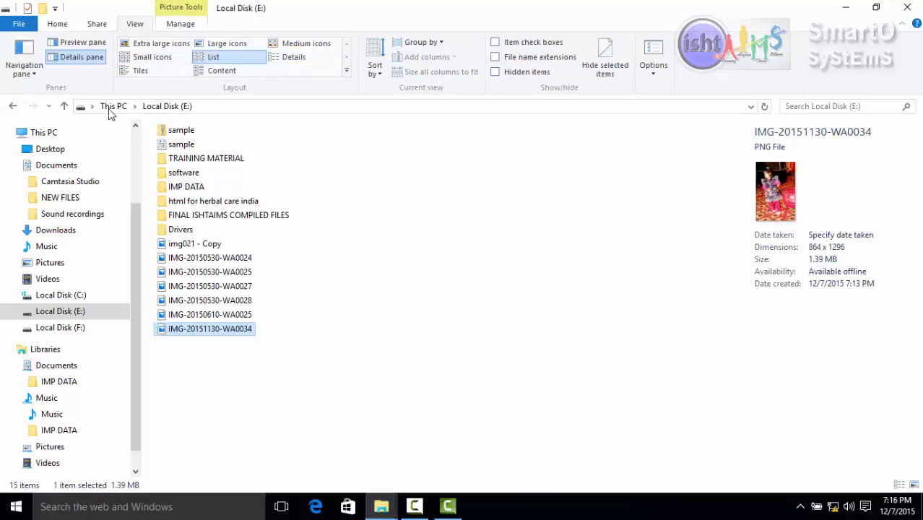
- Hide the details pane and show the contents of Local Disk (E:) as extra large icons, looking through the folders and image thumbnails
click(81, 62)
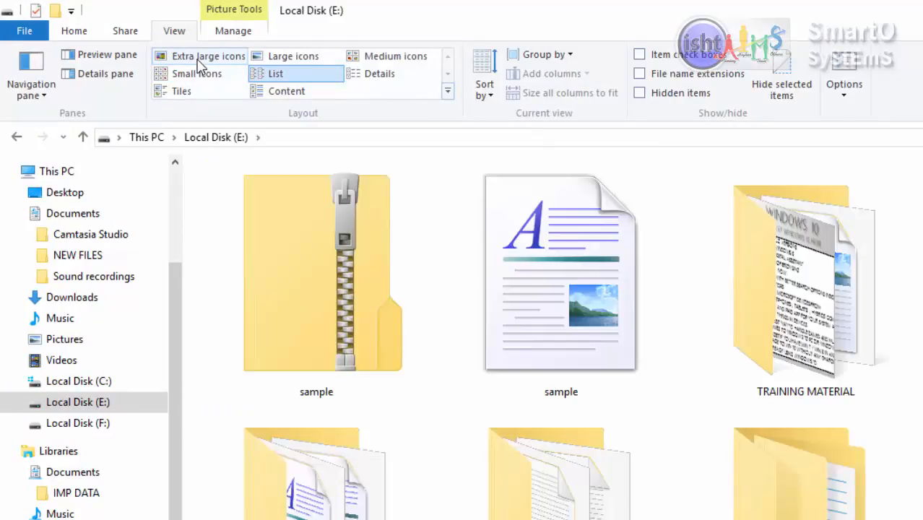
click(199, 57)
scroll(454, 289, down, 5)
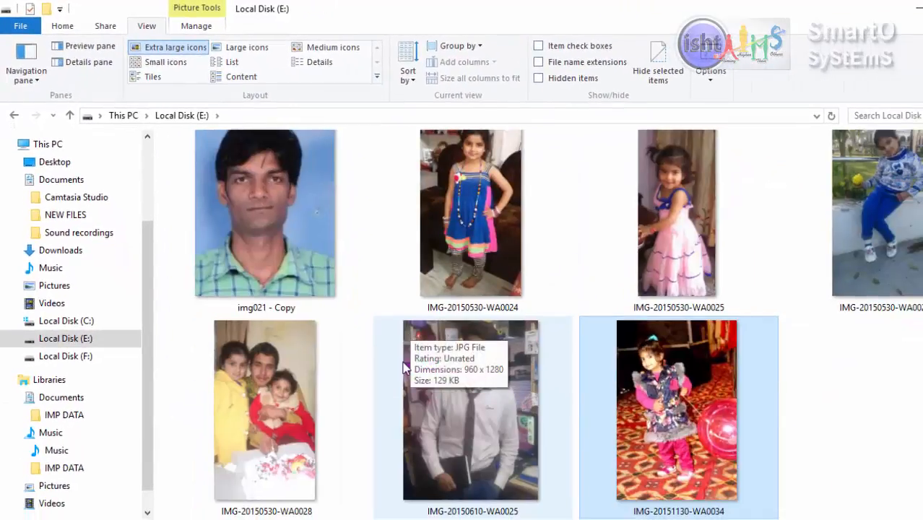
scroll(404, 361, up, 2)
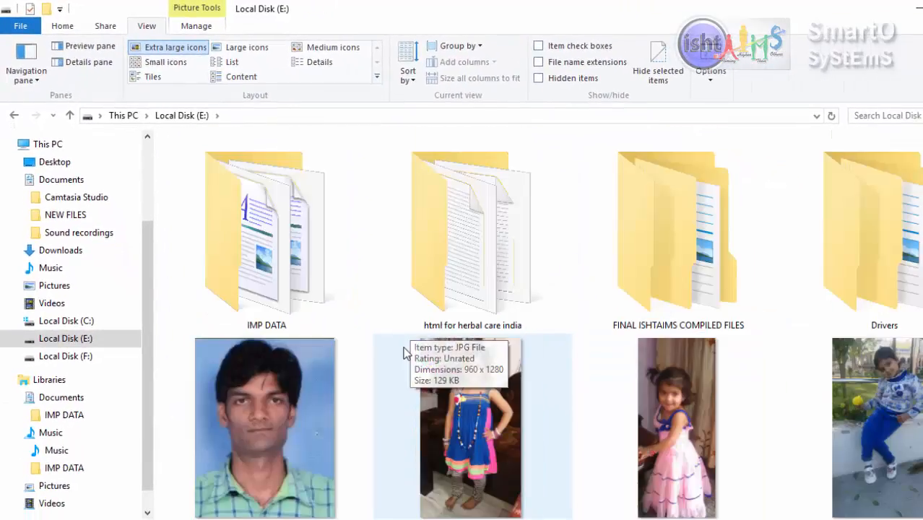
scroll(406, 368, down, 2)
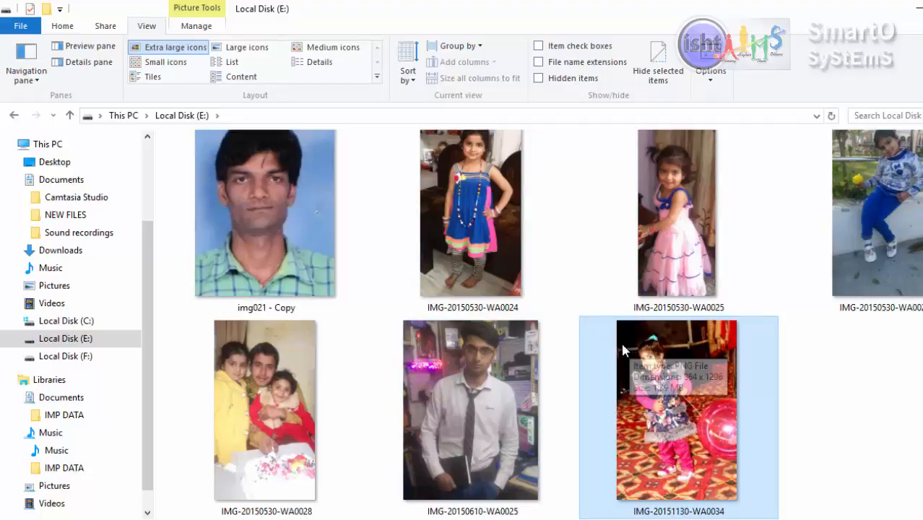
scroll(607, 345, up, 10)
scroll(596, 357, down, 10)
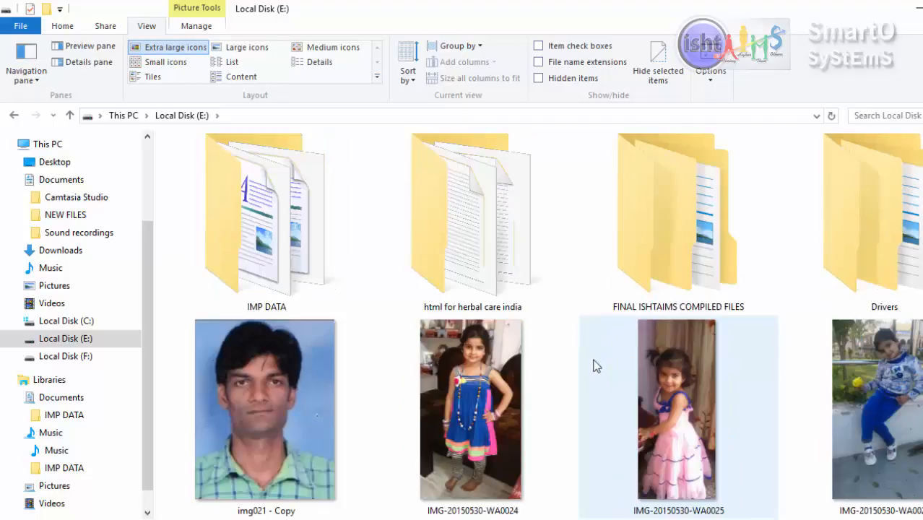
- Try the Small icons, Tiles, List, Content and Medium icons layouts one after another and finish with the Details layout
click(160, 63)
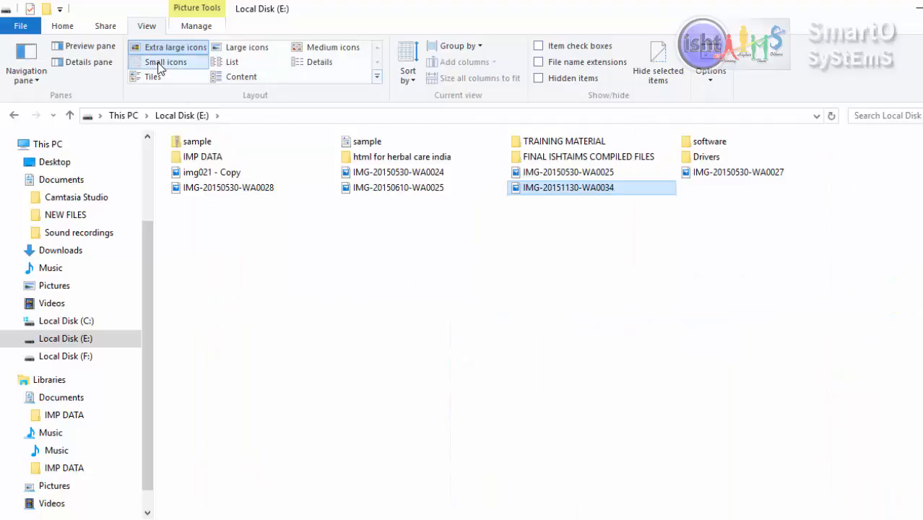
click(158, 77)
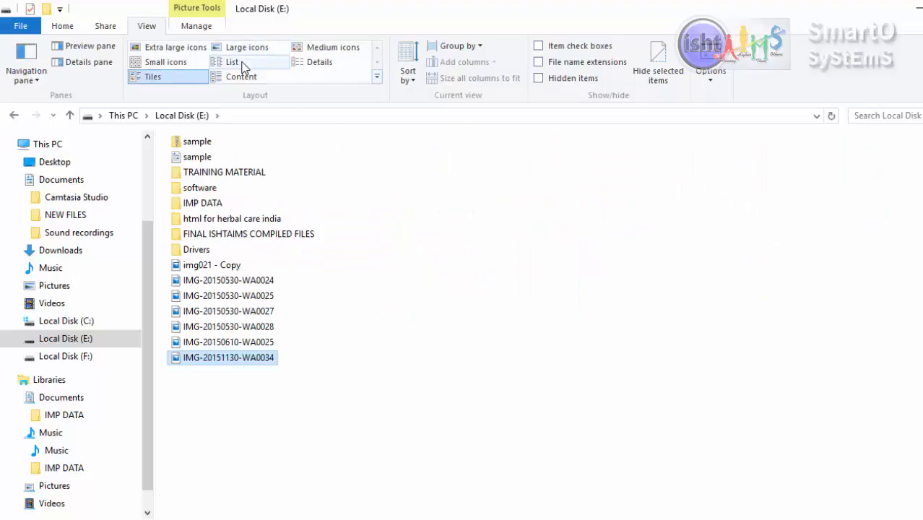
click(240, 64)
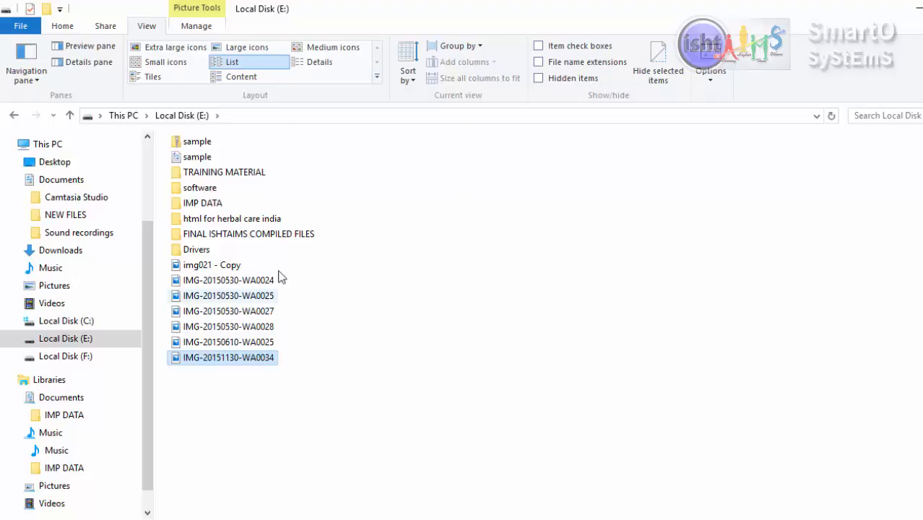
click(242, 77)
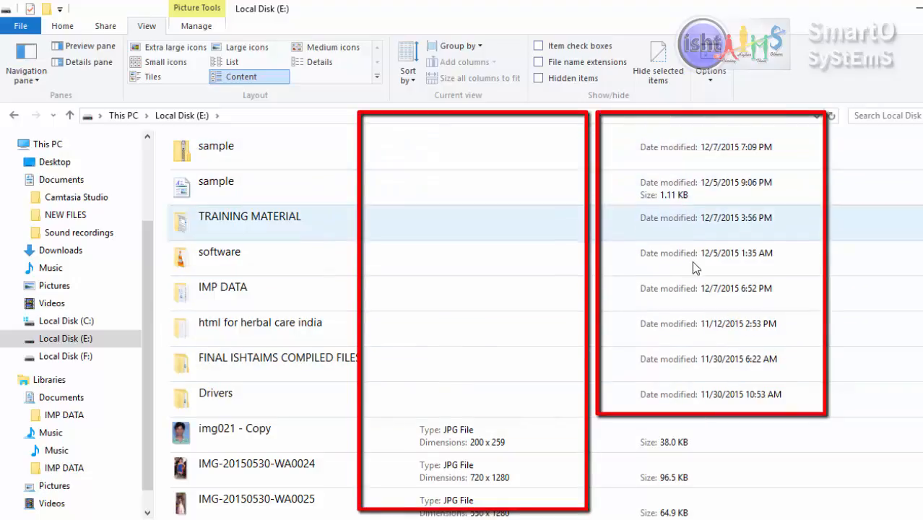
scroll(692, 263, down, 2)
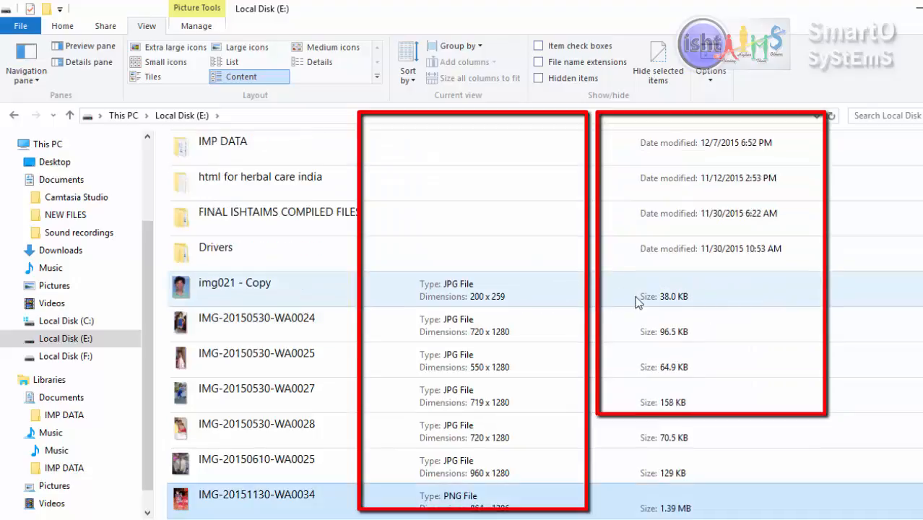
click(344, 47)
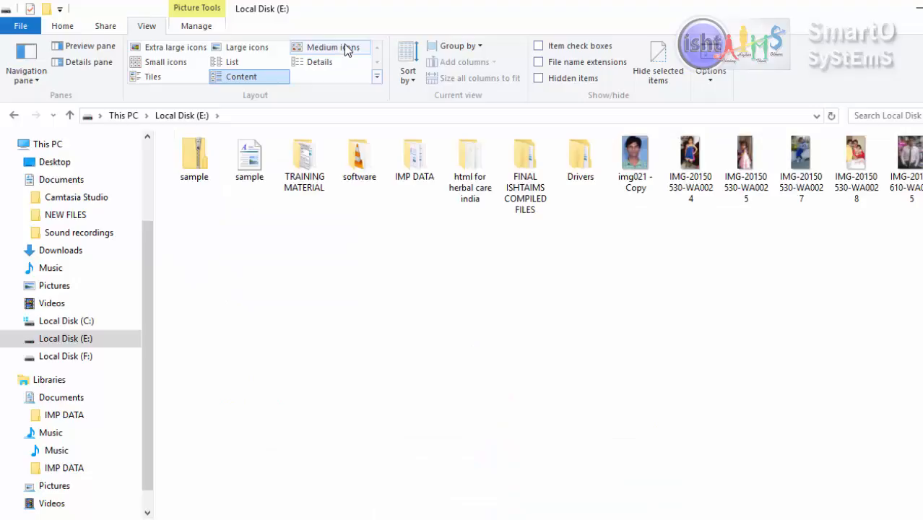
click(330, 64)
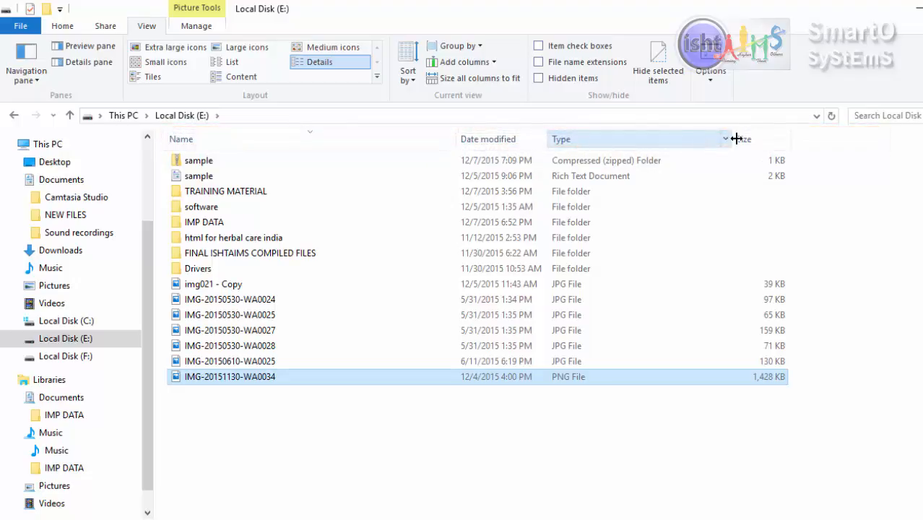
- Sort the file list by date modified, by type and finally by size in ascending order
click(494, 140)
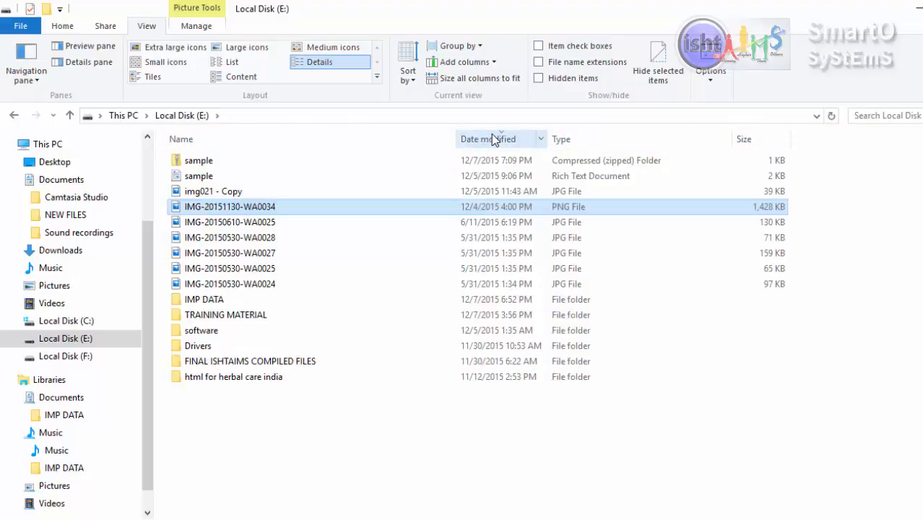
click(592, 143)
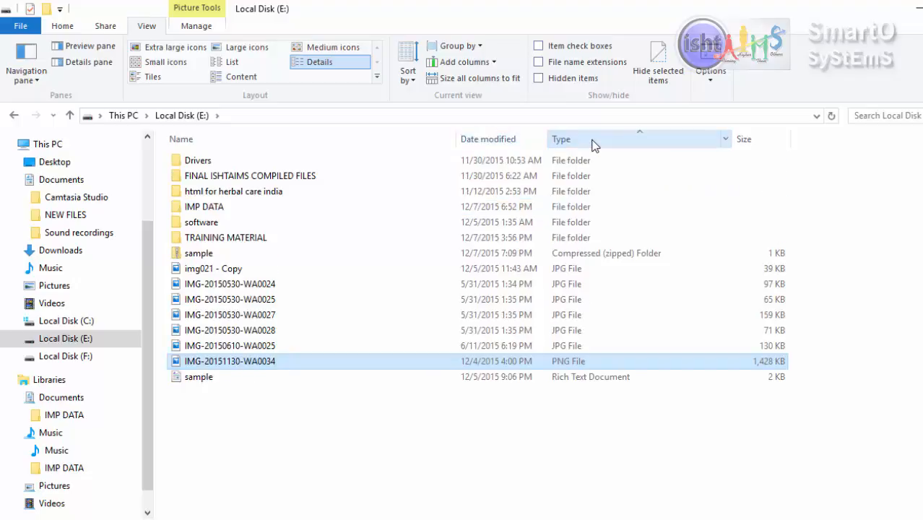
click(759, 142)
click(759, 141)
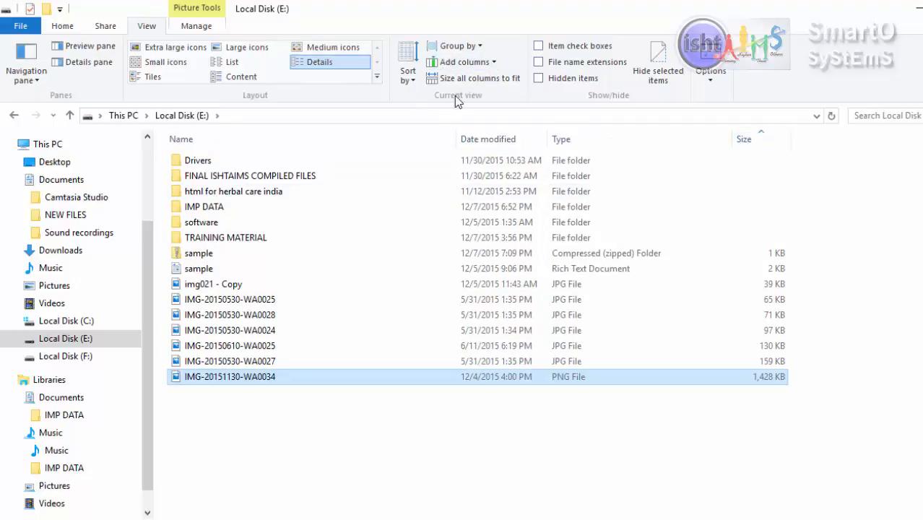
- Sort the files by name, reverse the order to descending, return it to ascending and clear the file selection
click(408, 58)
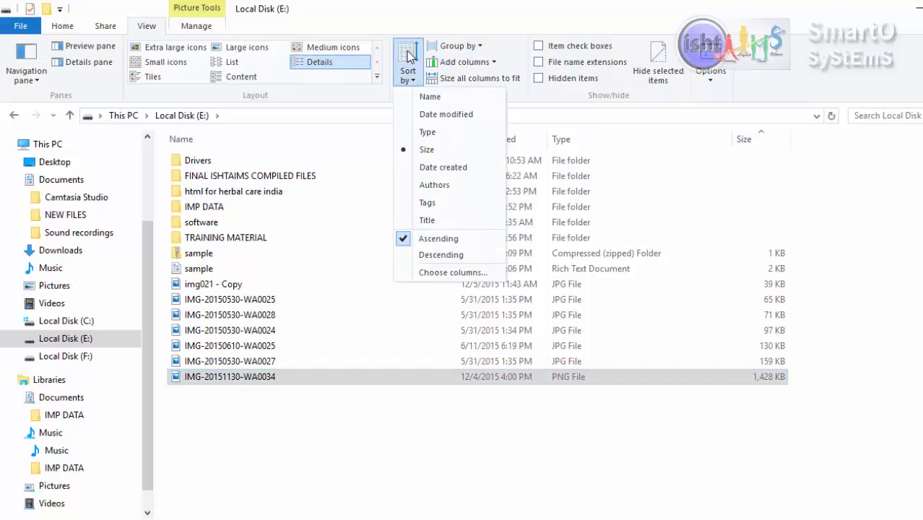
click(337, 489)
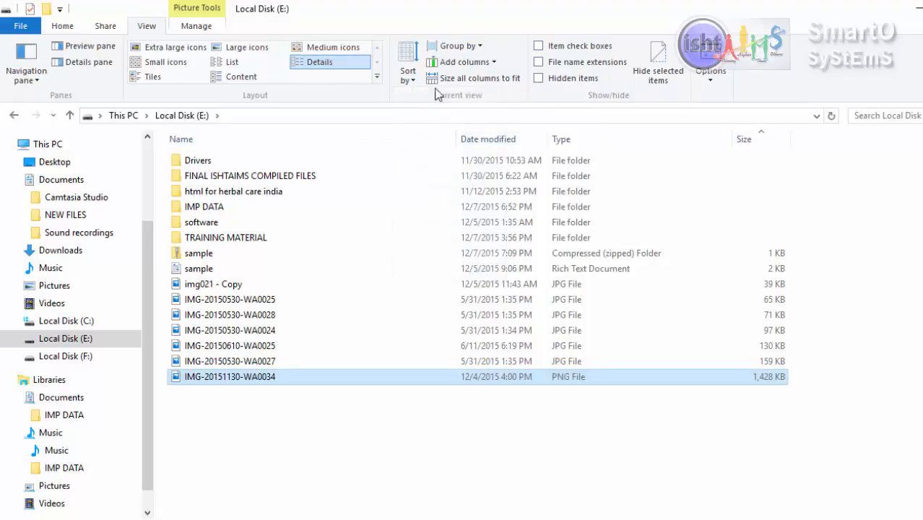
click(408, 63)
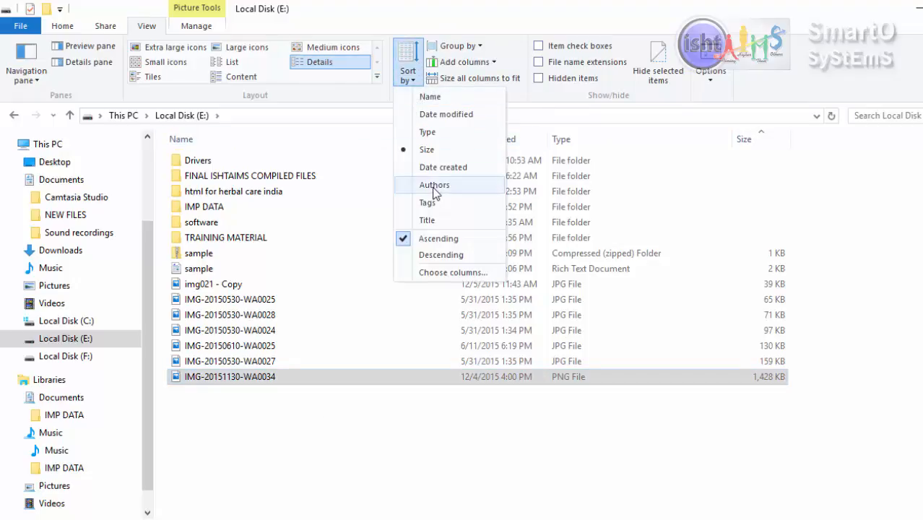
click(429, 99)
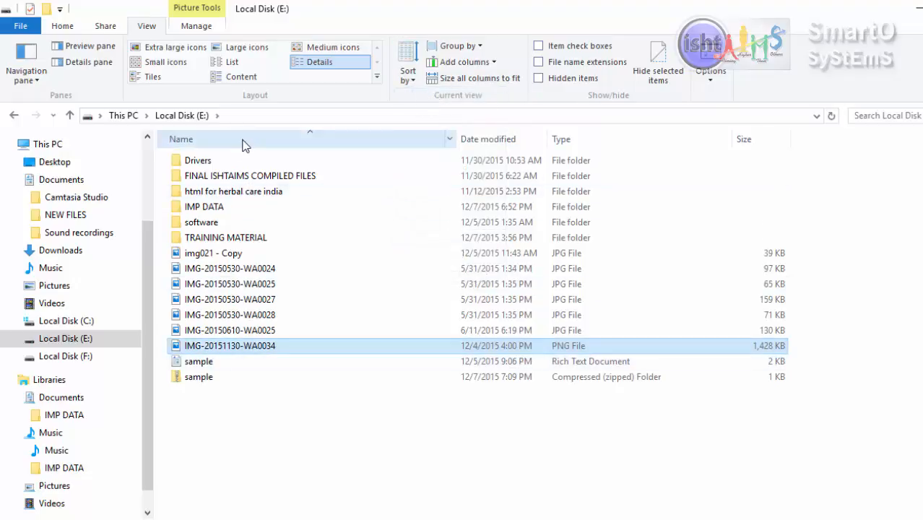
click(406, 70)
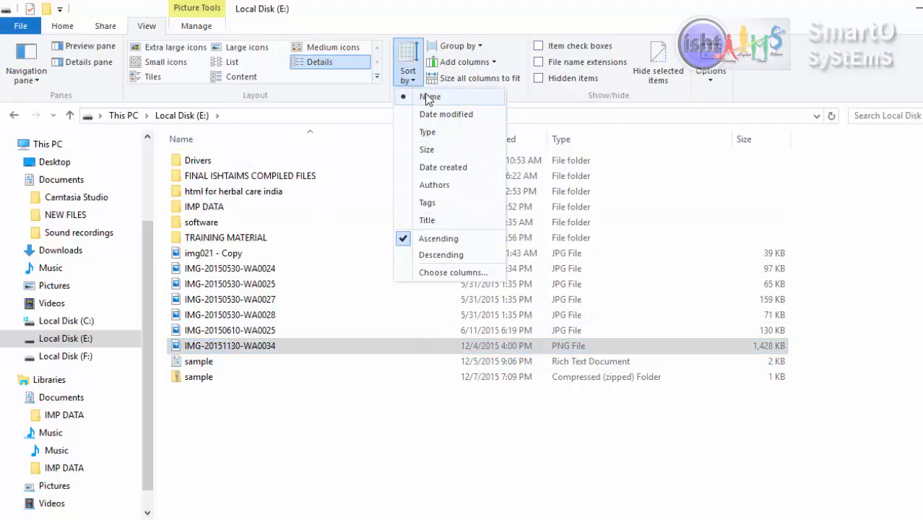
click(432, 256)
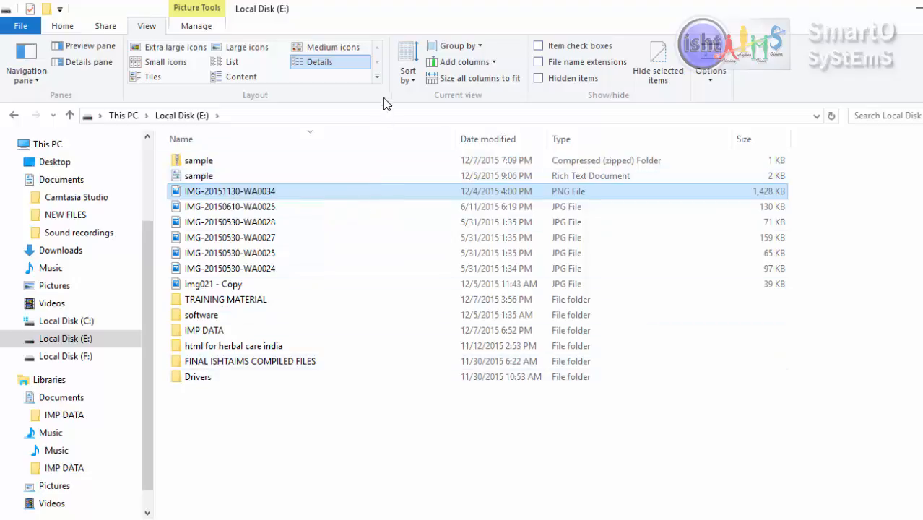
click(407, 74)
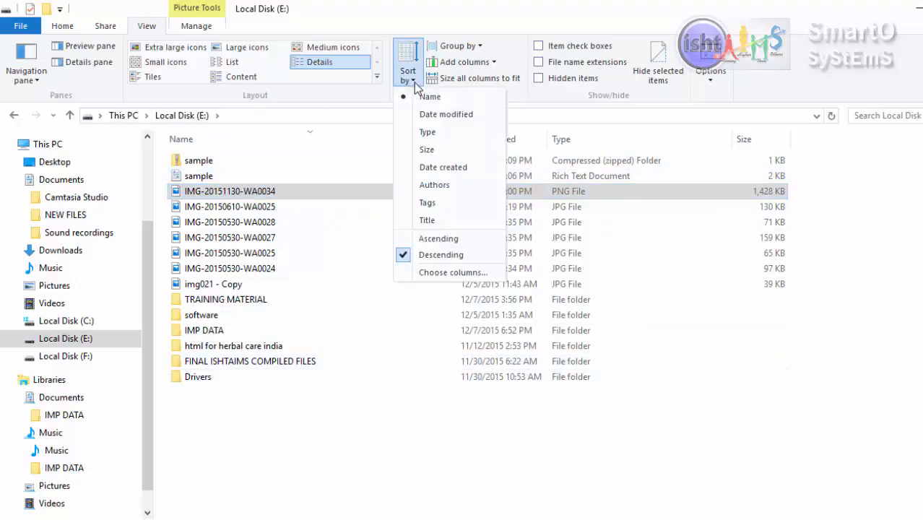
click(437, 238)
click(404, 408)
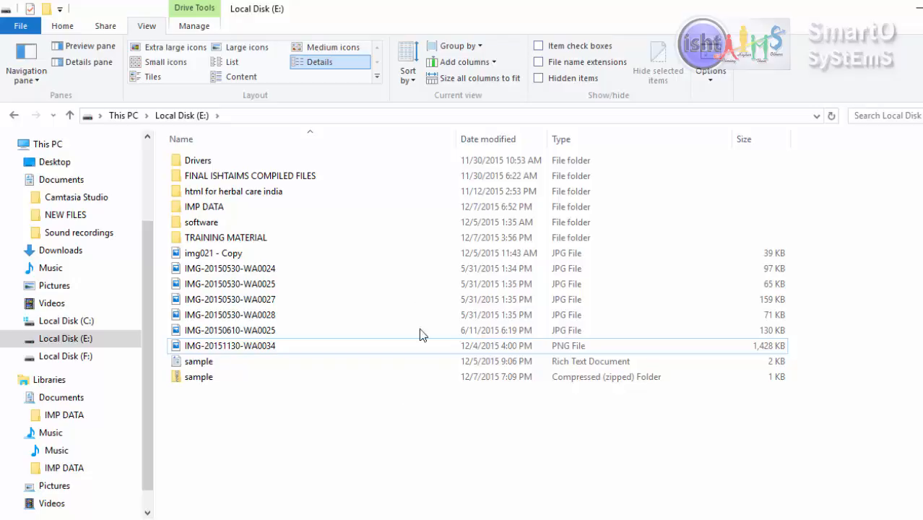
- Group the files by name and by type, switch the type groups to descending order, and set the grouping back to none
click(464, 47)
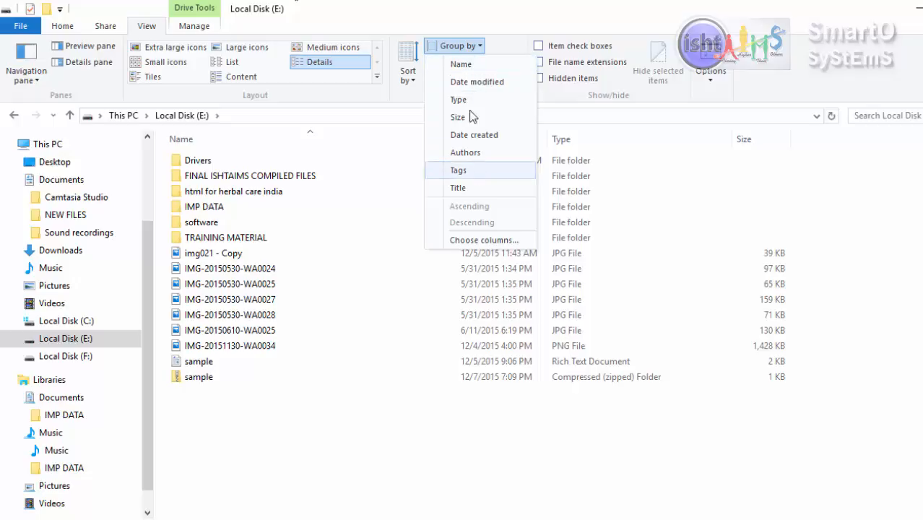
click(462, 65)
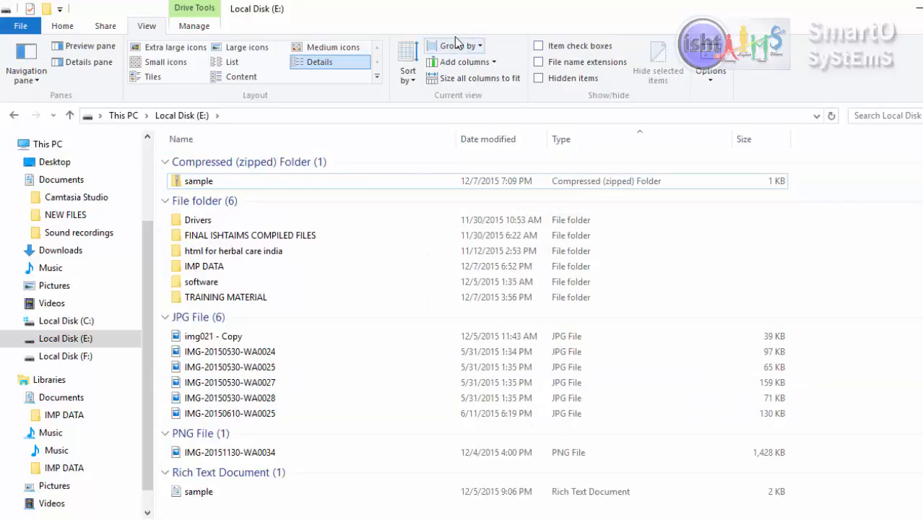
click(460, 48)
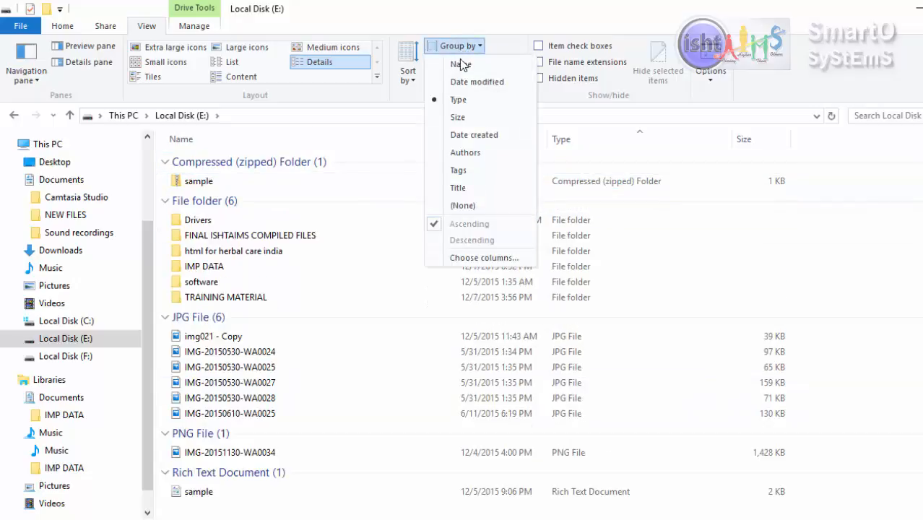
click(460, 100)
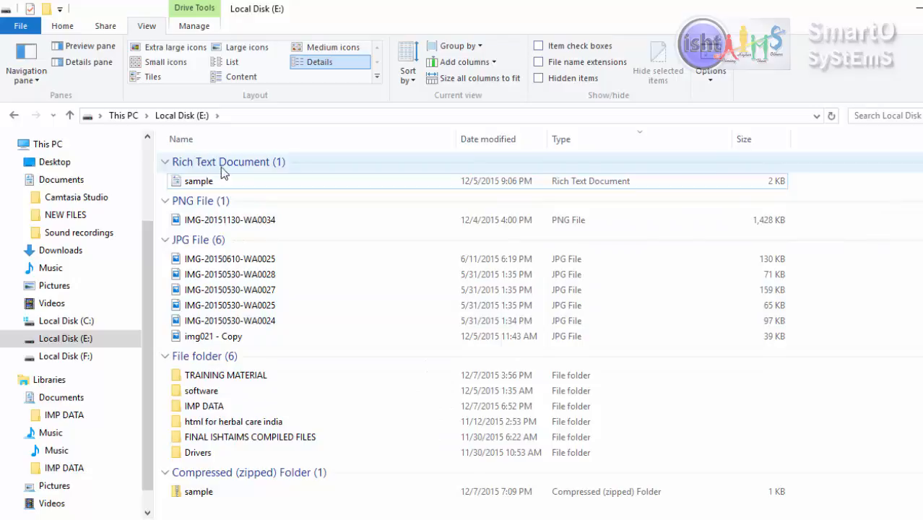
mouse_move(237, 189)
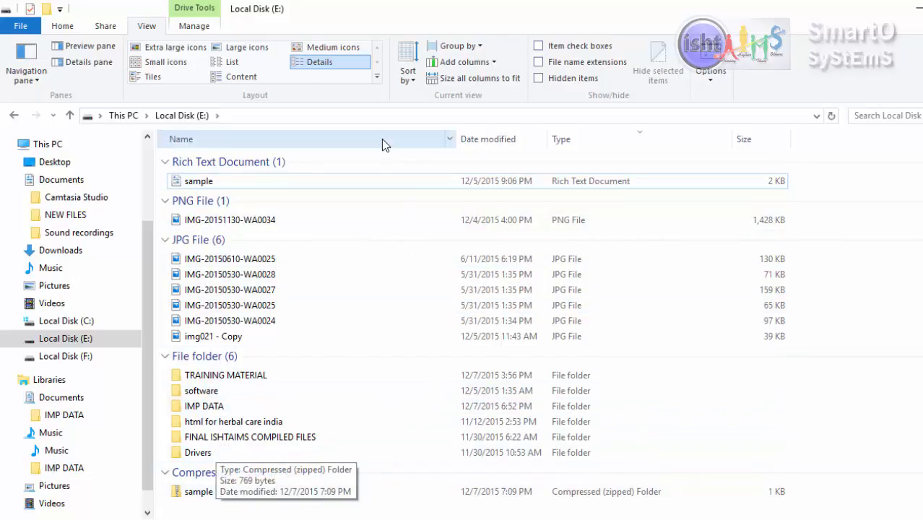
click(459, 46)
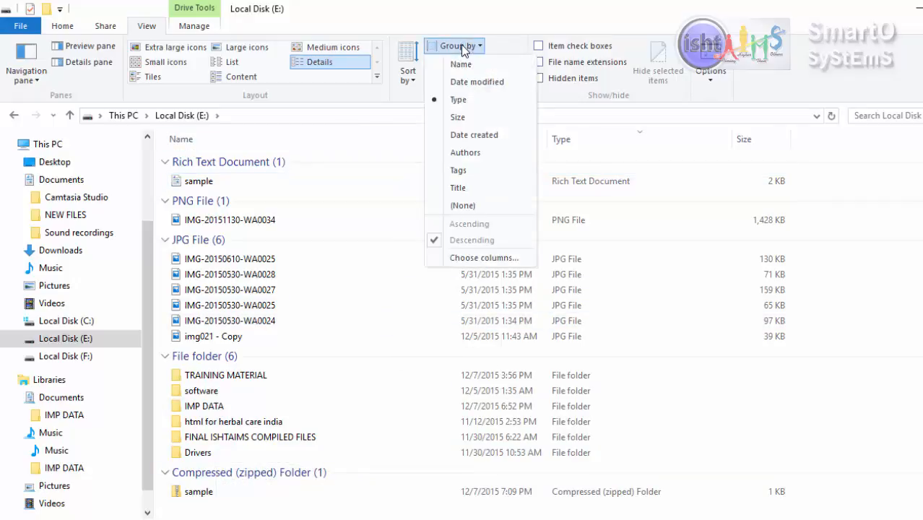
click(465, 207)
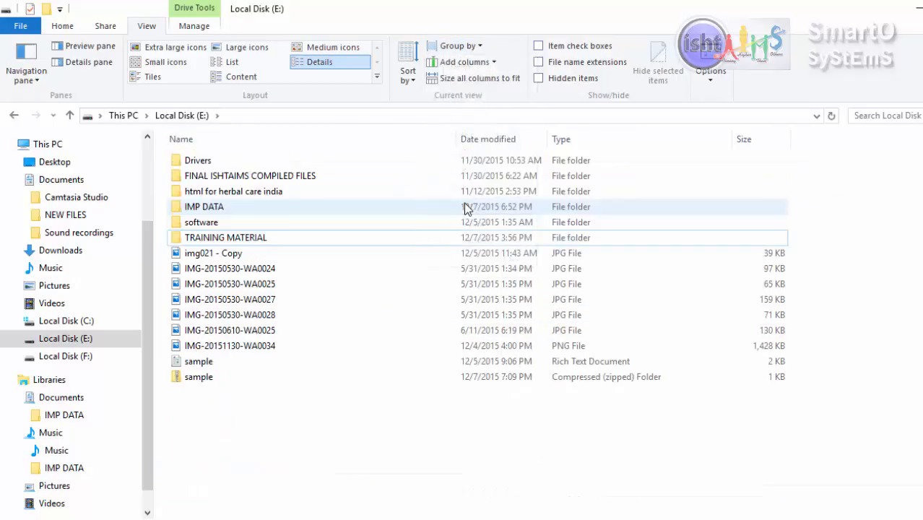
- Add the Title and Date columns to the file list and size all columns to fit
click(482, 63)
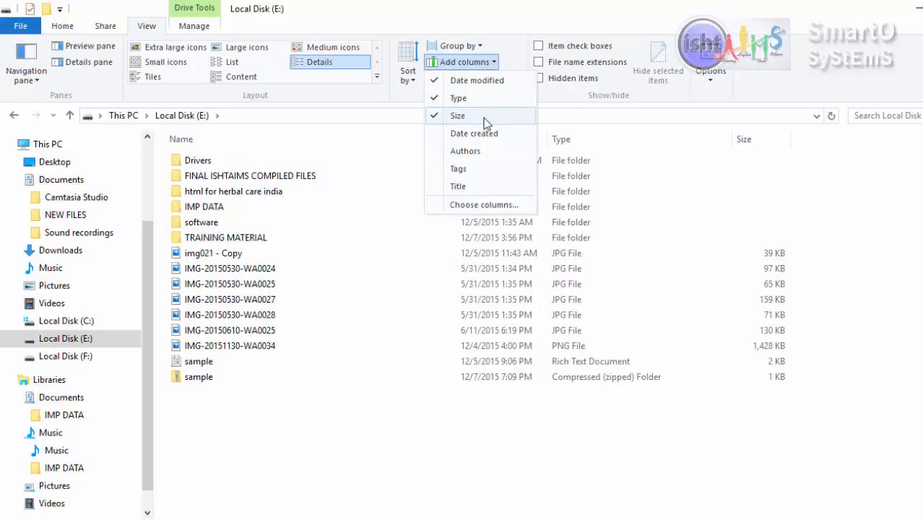
click(461, 185)
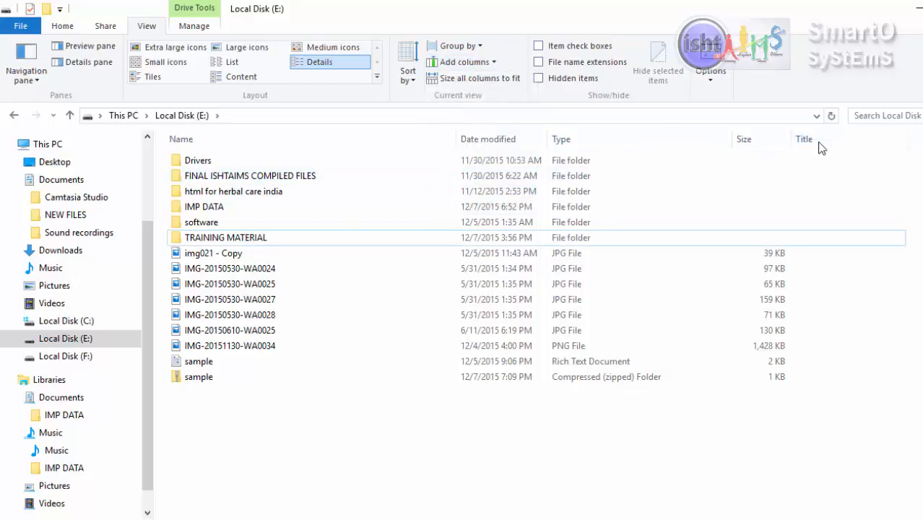
click(462, 62)
click(477, 204)
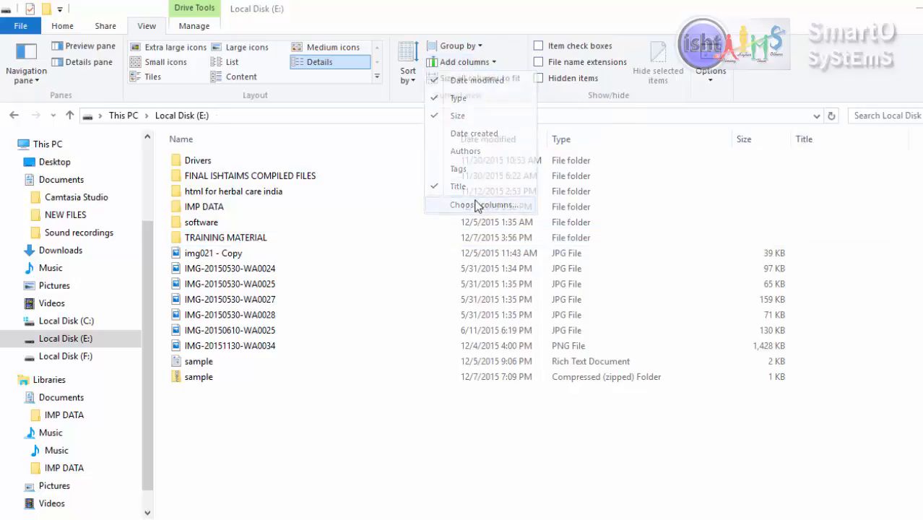
scroll(462, 271, down, 12)
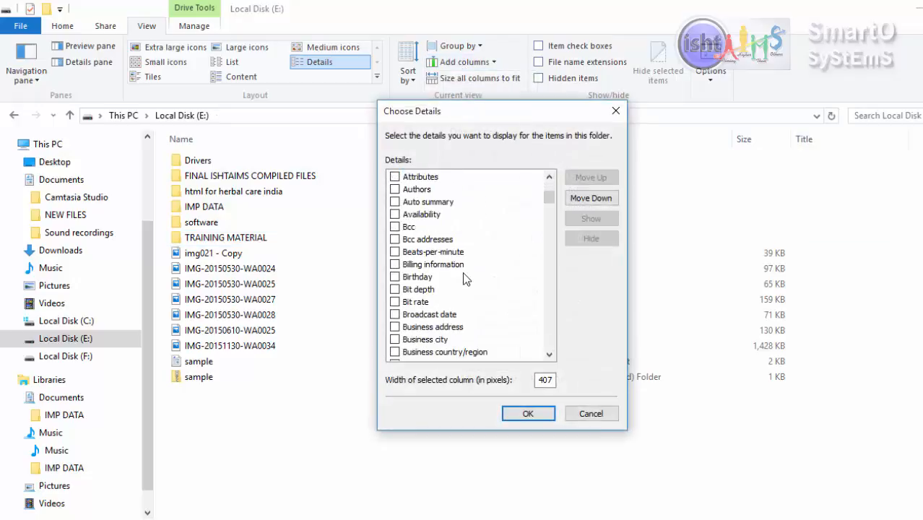
scroll(463, 293, down, 7)
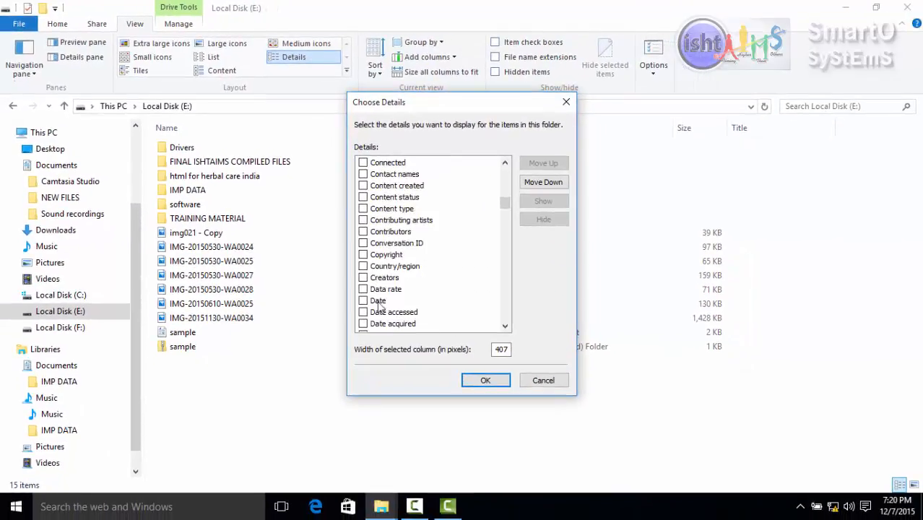
click(379, 301)
click(363, 300)
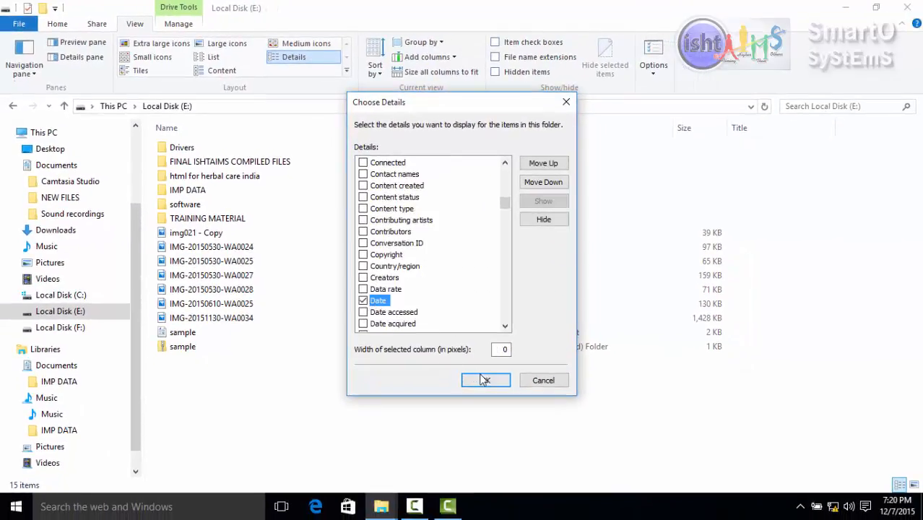
click(485, 380)
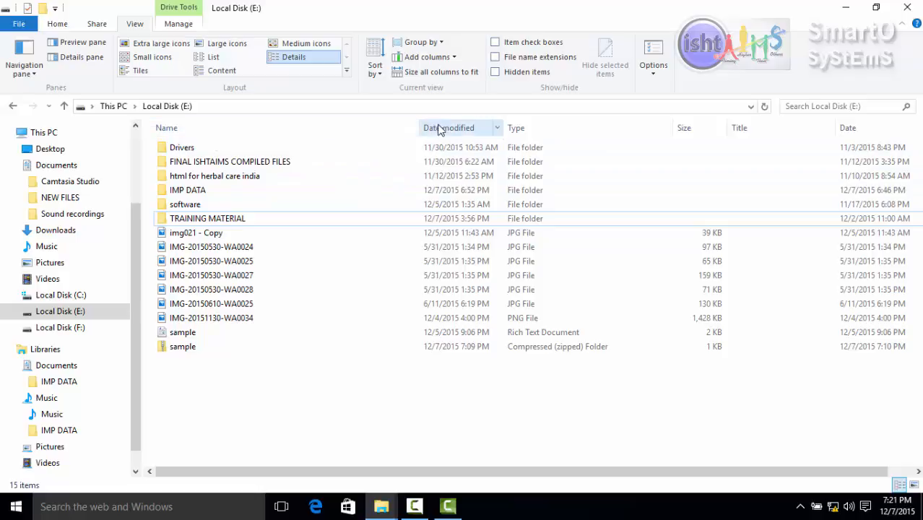
click(435, 72)
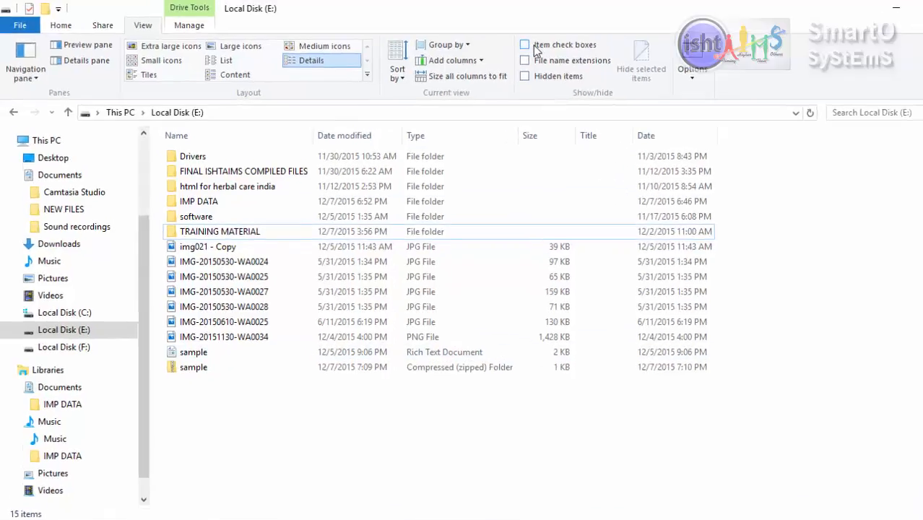
- Turn on item check boxes and tick IMP DATA, TRAINING MATERIAL and IMG-20150530-WA0025
click(535, 49)
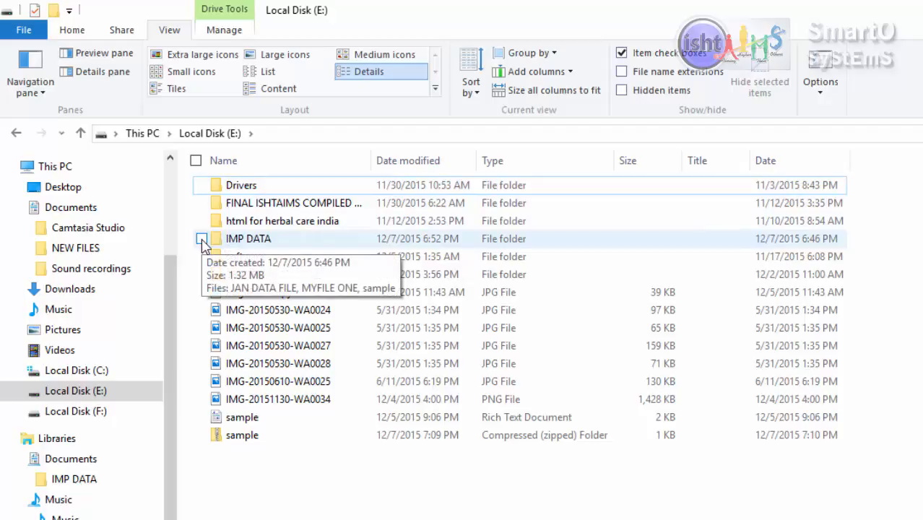
click(202, 239)
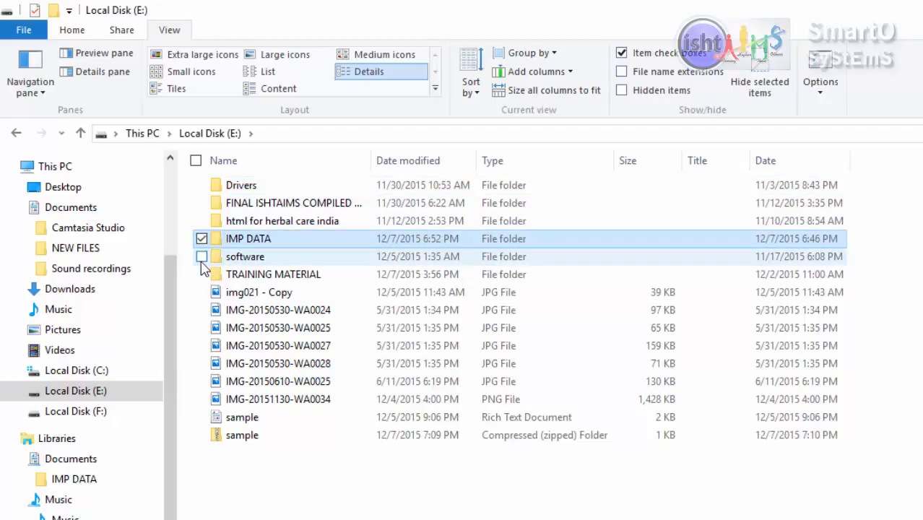
click(201, 274)
click(202, 327)
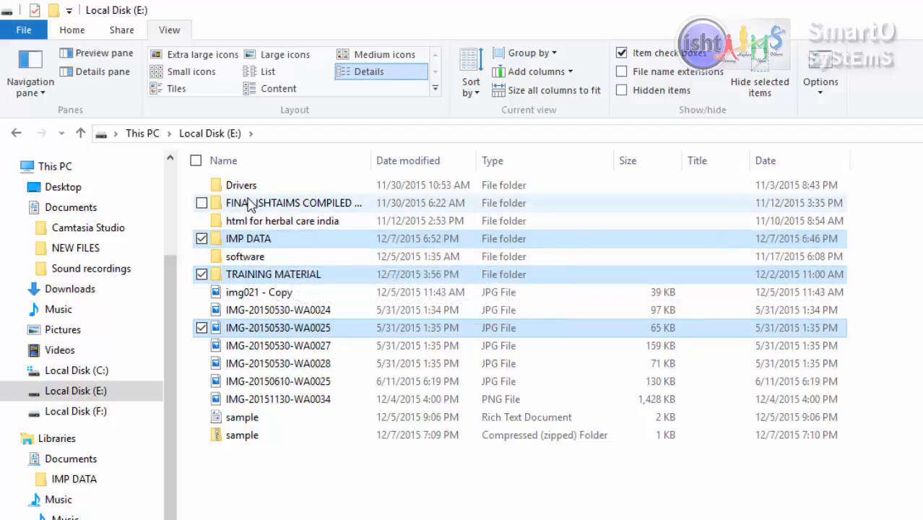
- Select all items with the header check box, clear the selection, and turn item check boxes off
click(196, 161)
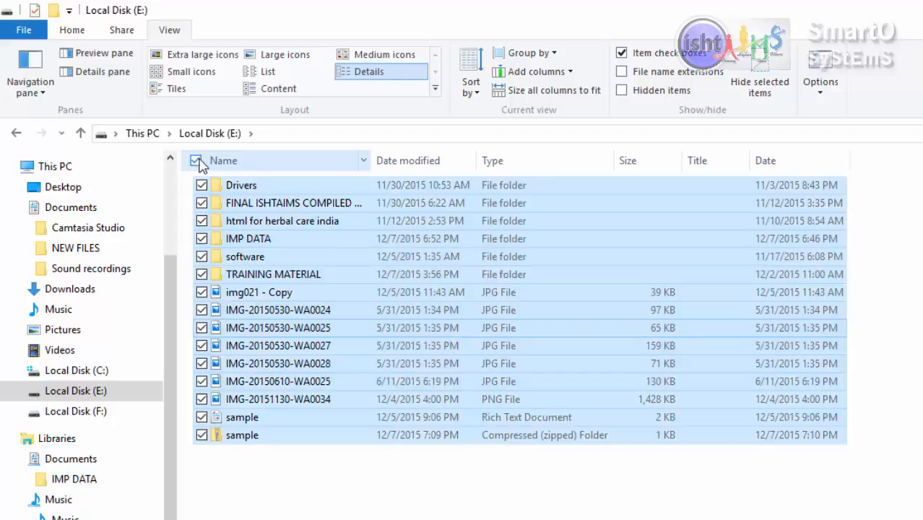
click(197, 161)
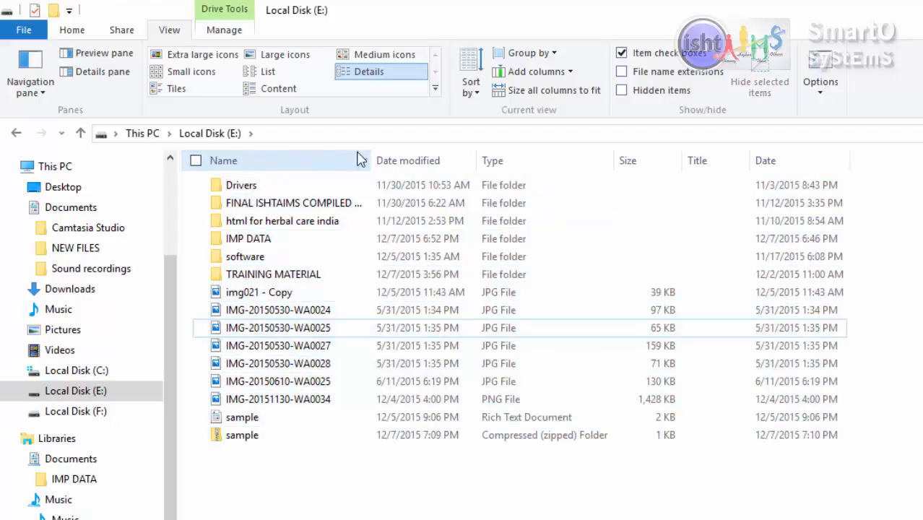
click(622, 55)
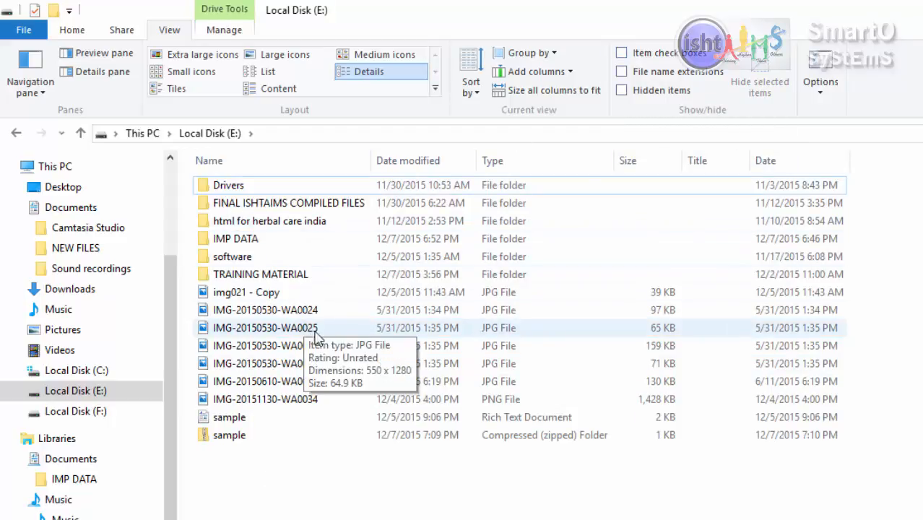
- Switch file name extensions on and back off, and do the same with hidden items
click(683, 73)
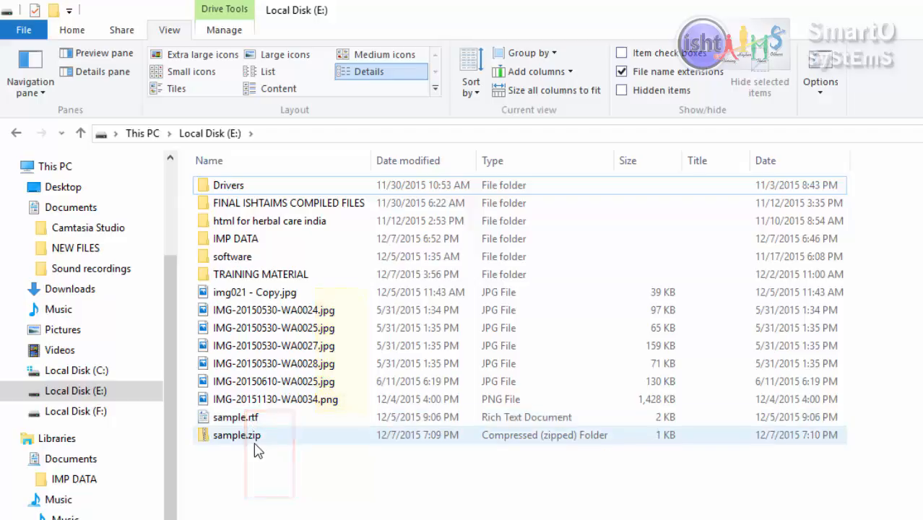
click(620, 73)
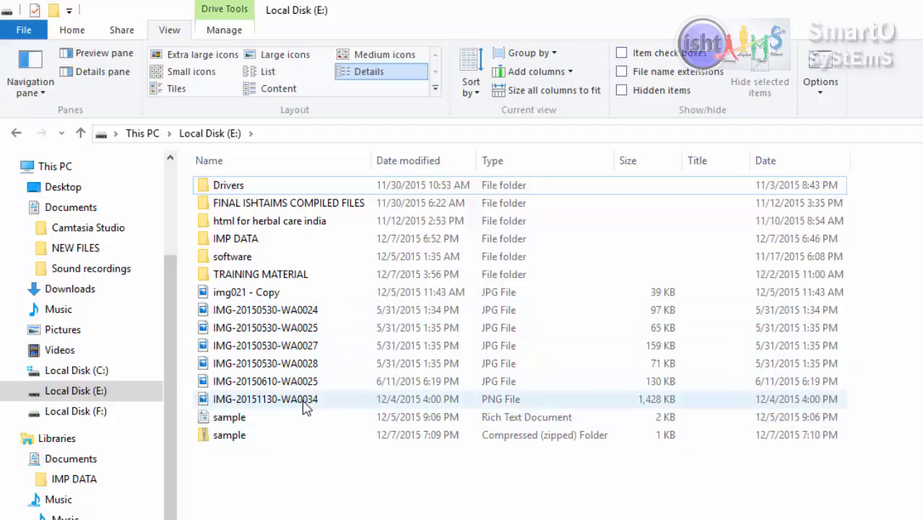
click(652, 92)
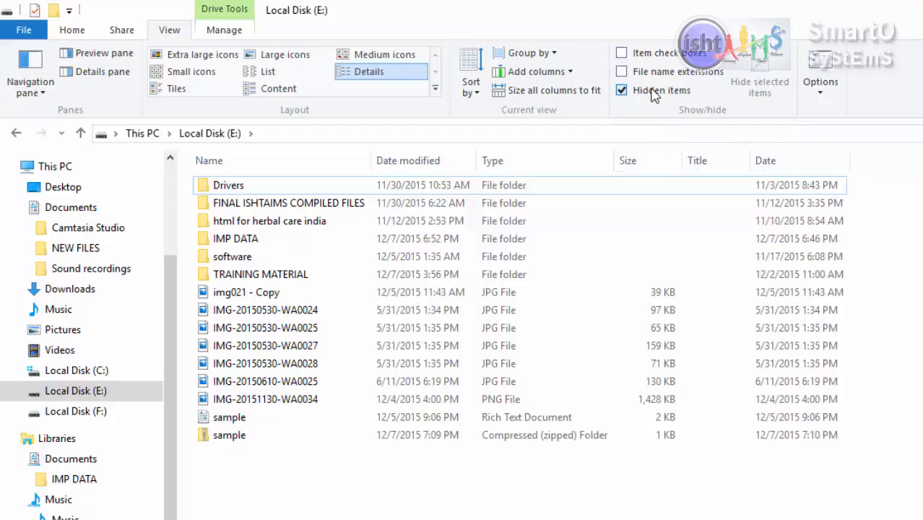
click(652, 92)
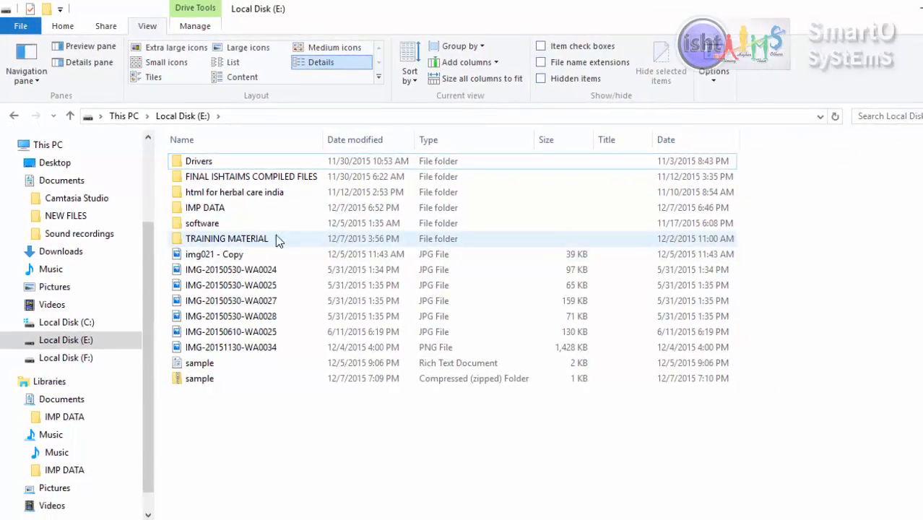
- Set the IMP DATA folder, its subfolders and files as hidden, and switch the display of hidden items on and off
click(228, 209)
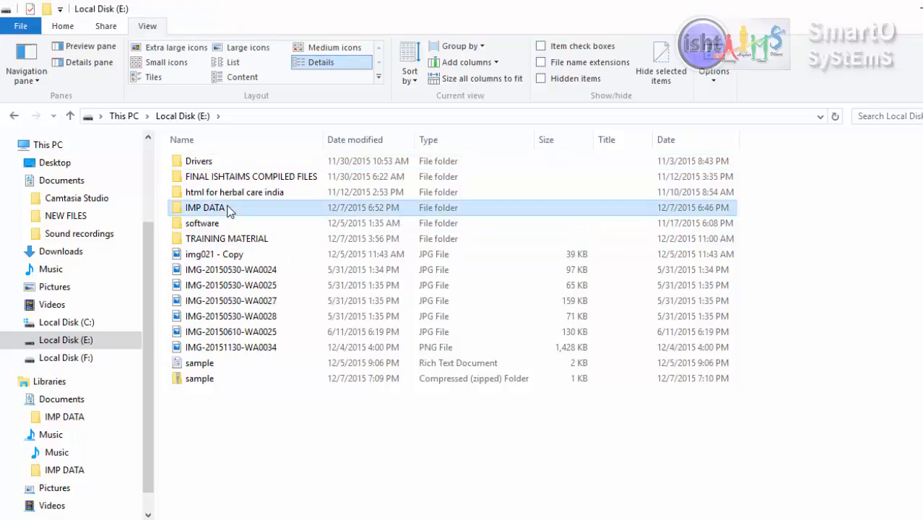
right_click(228, 209)
click(282, 503)
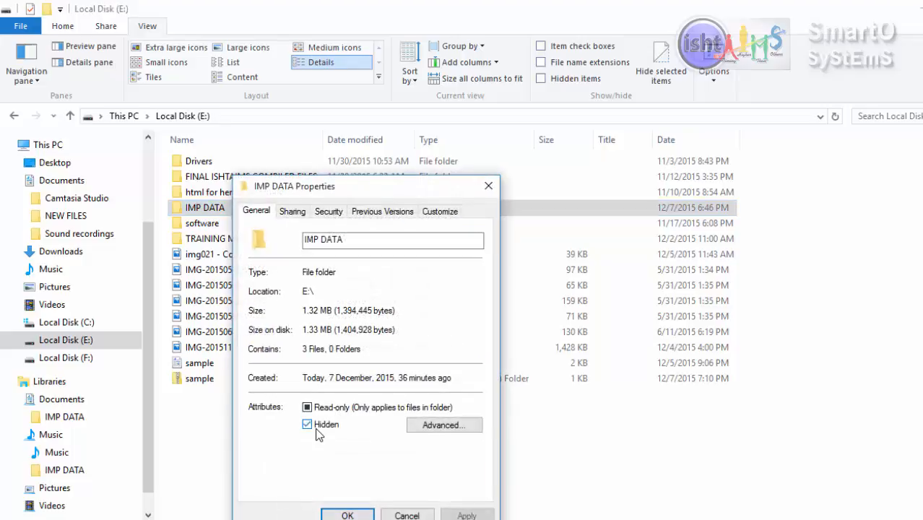
click(466, 515)
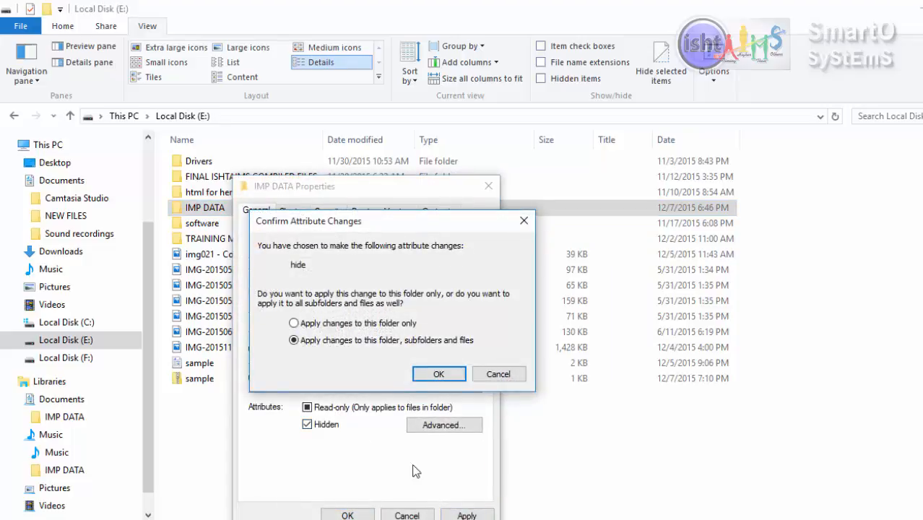
click(438, 373)
click(347, 511)
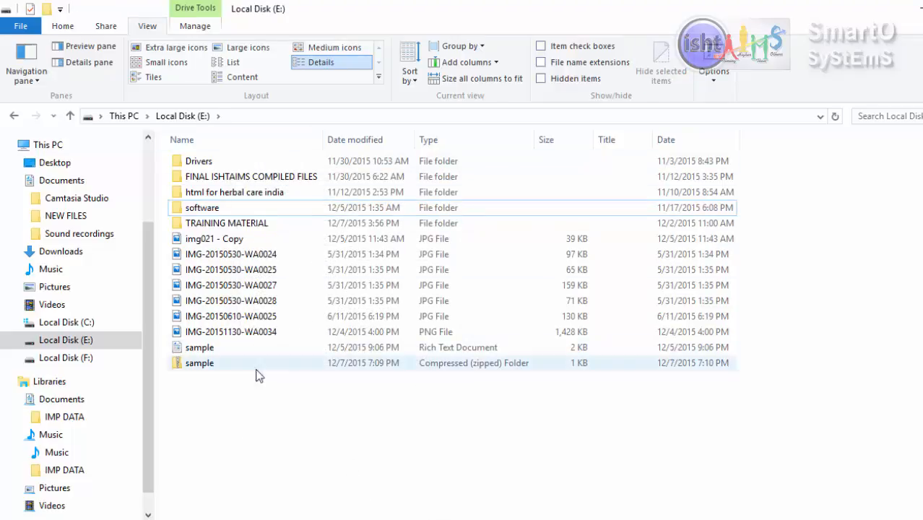
click(541, 79)
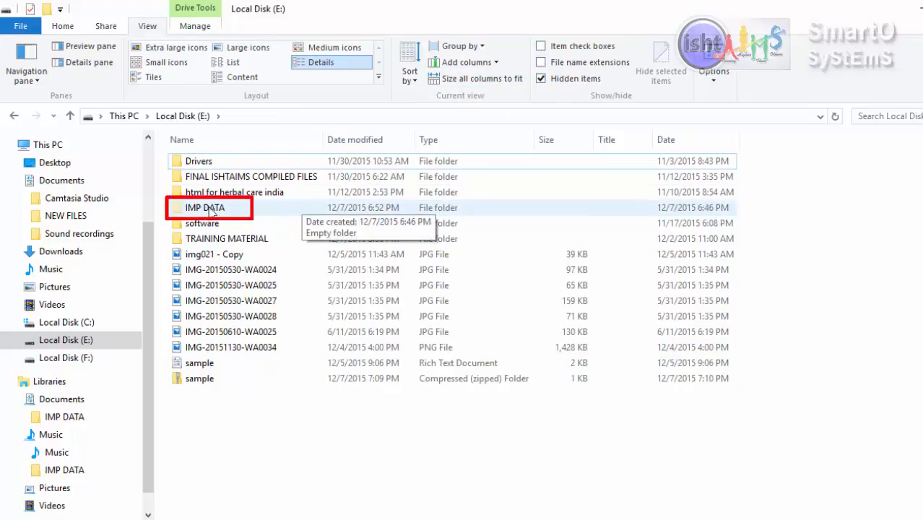
click(567, 86)
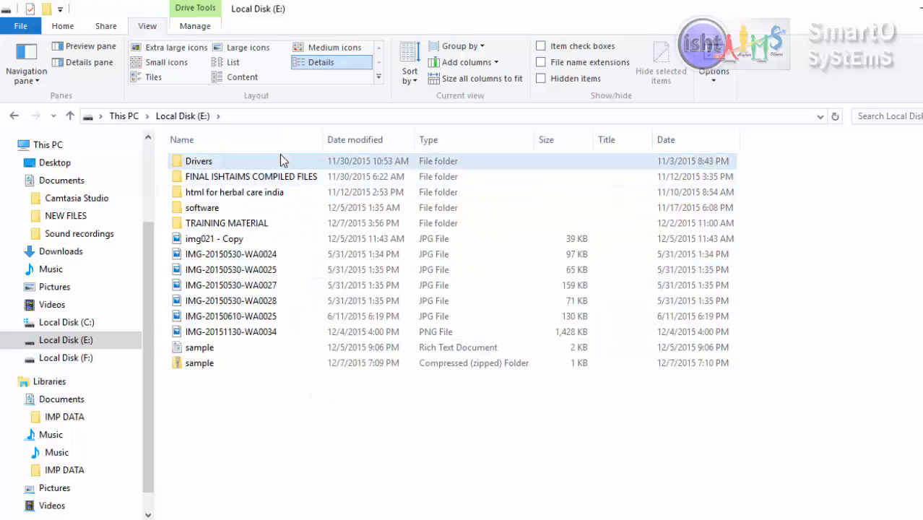
- Hide the sample Rich Text Document and turn on the display of hidden items
click(202, 352)
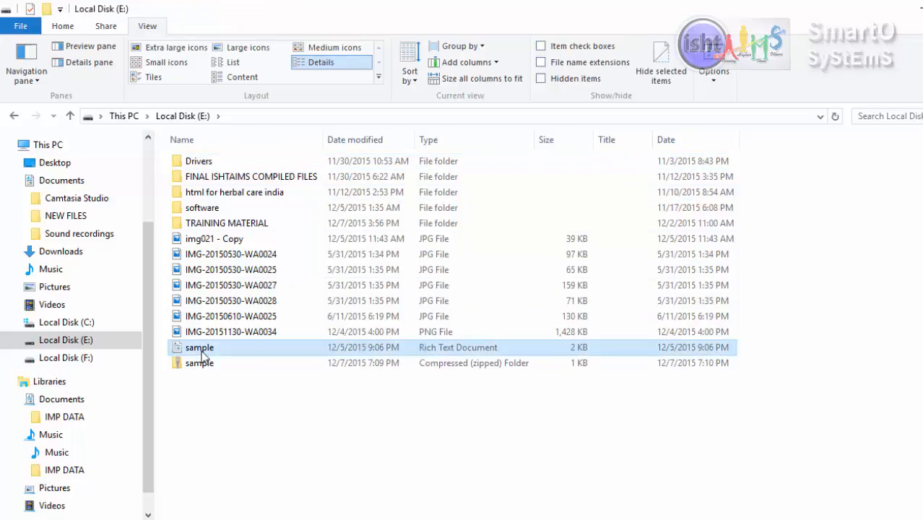
click(670, 64)
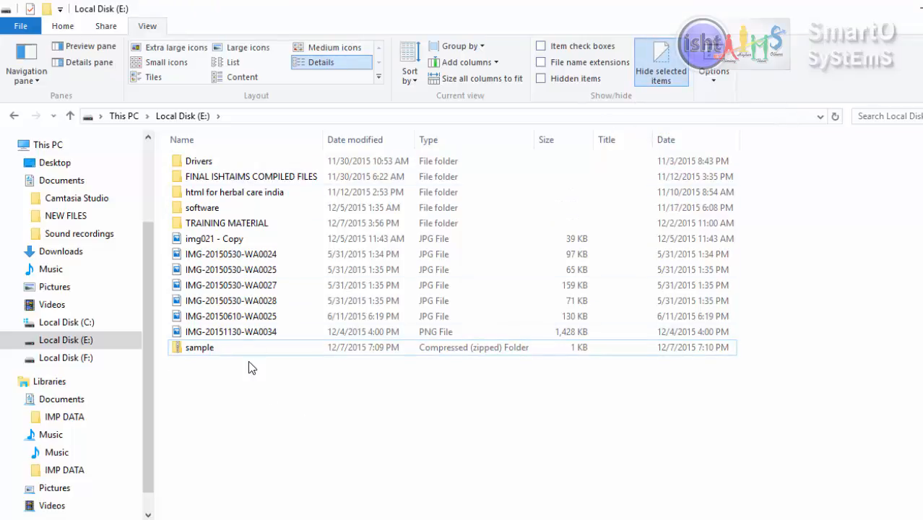
click(541, 78)
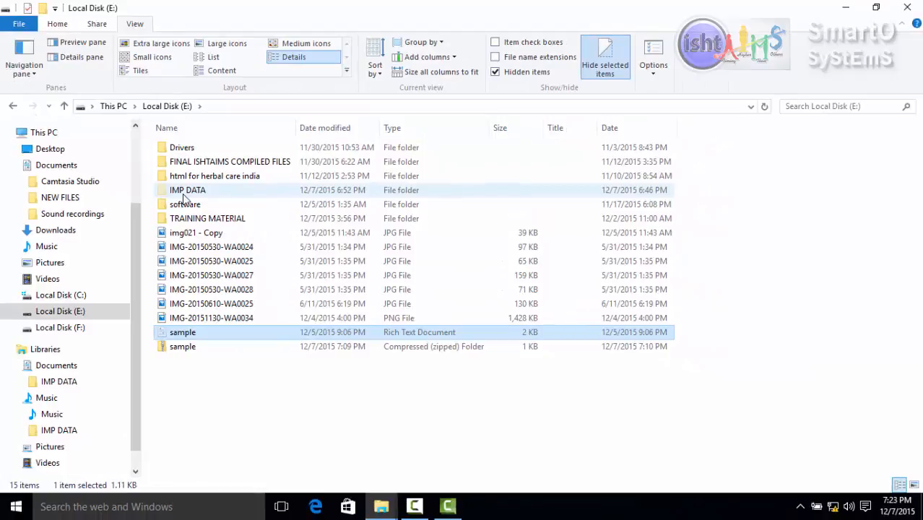
- Remove the Hidden attribute from the IMP DATA folder, including its subfolders and files
right_click(186, 195)
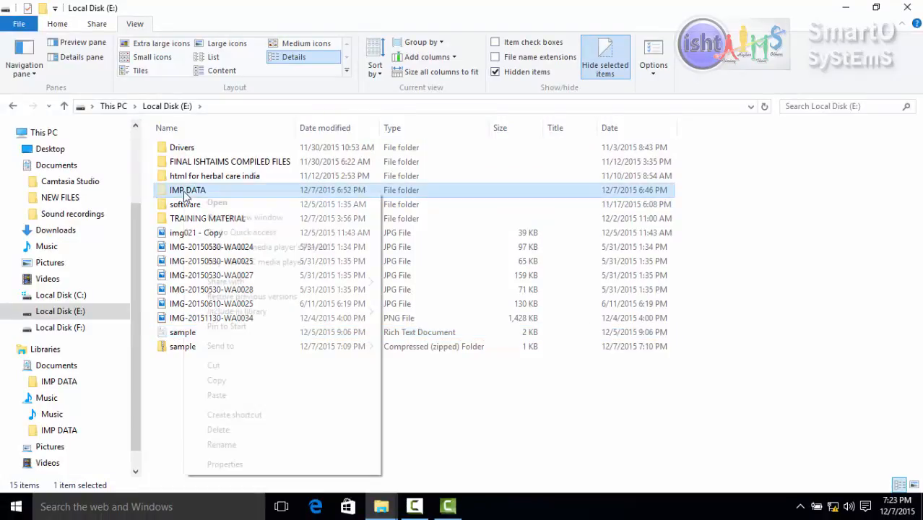
click(227, 471)
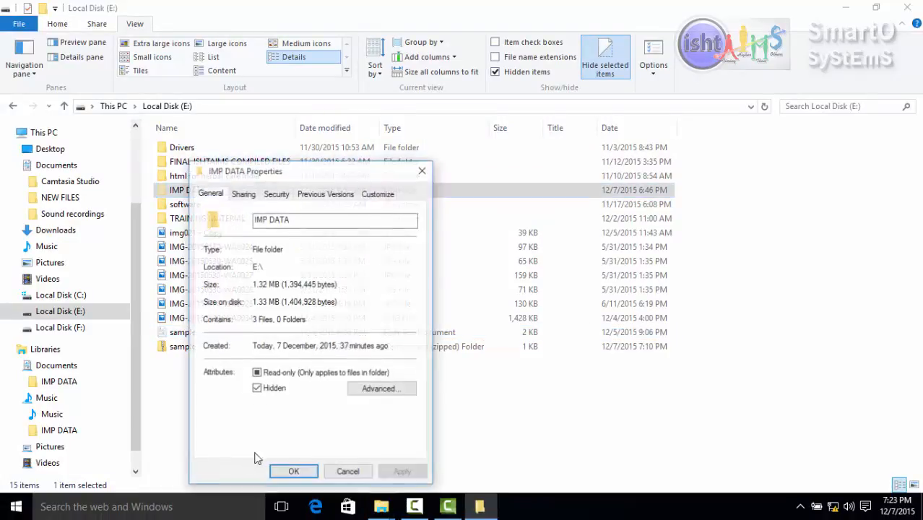
click(264, 391)
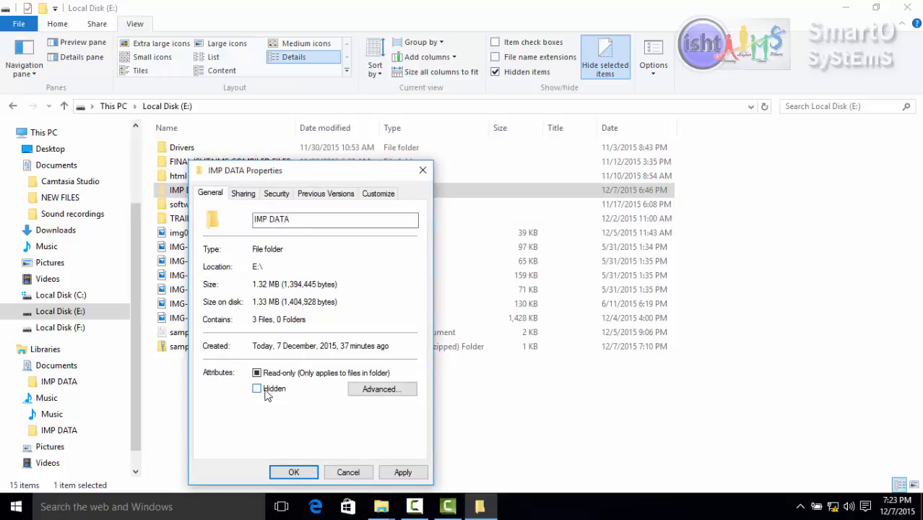
click(402, 471)
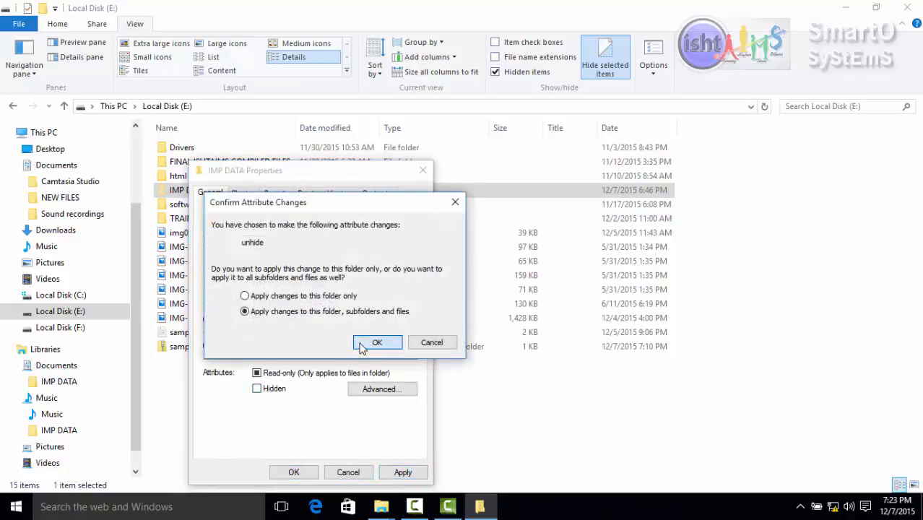
click(376, 342)
click(292, 471)
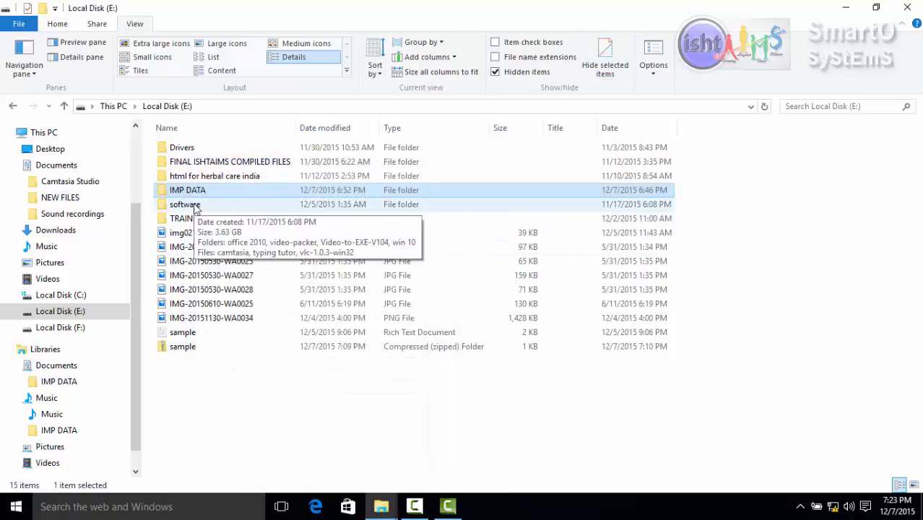
- Remove the Hidden attribute from the sample Rich Text Document and clear the file selection
right_click(187, 333)
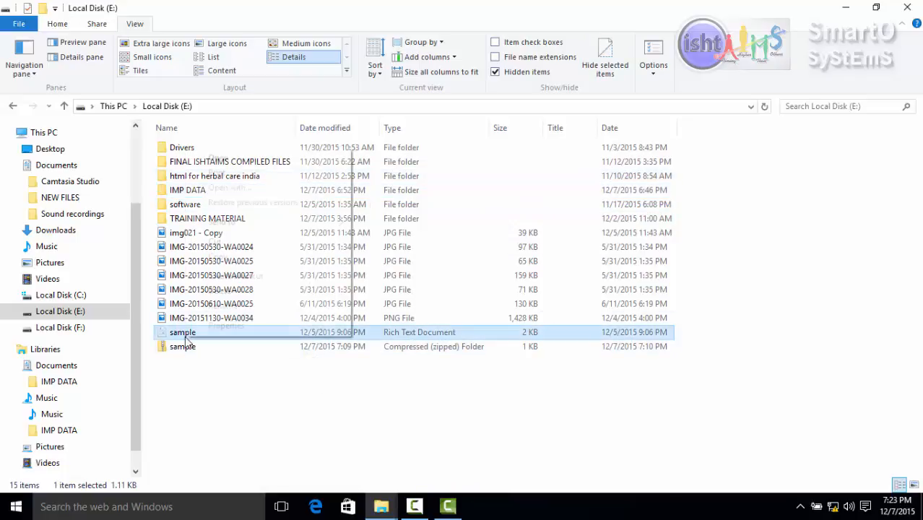
click(221, 329)
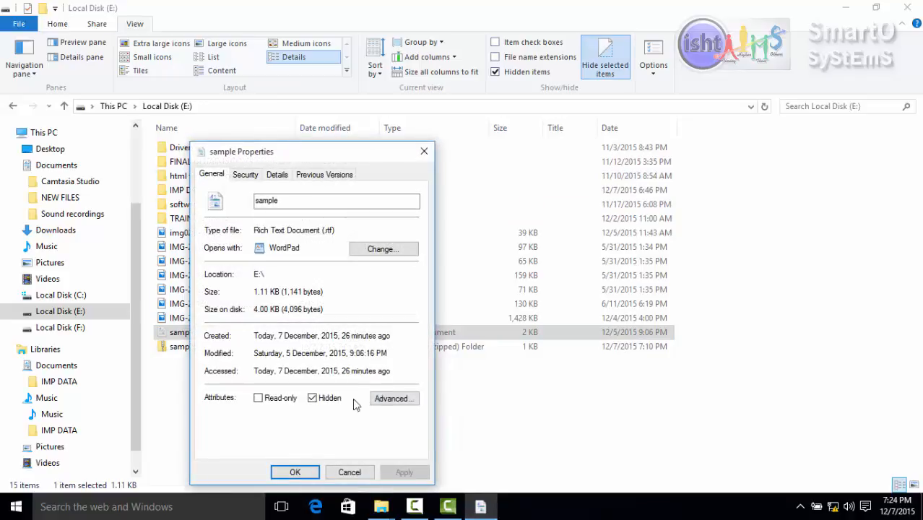
click(312, 398)
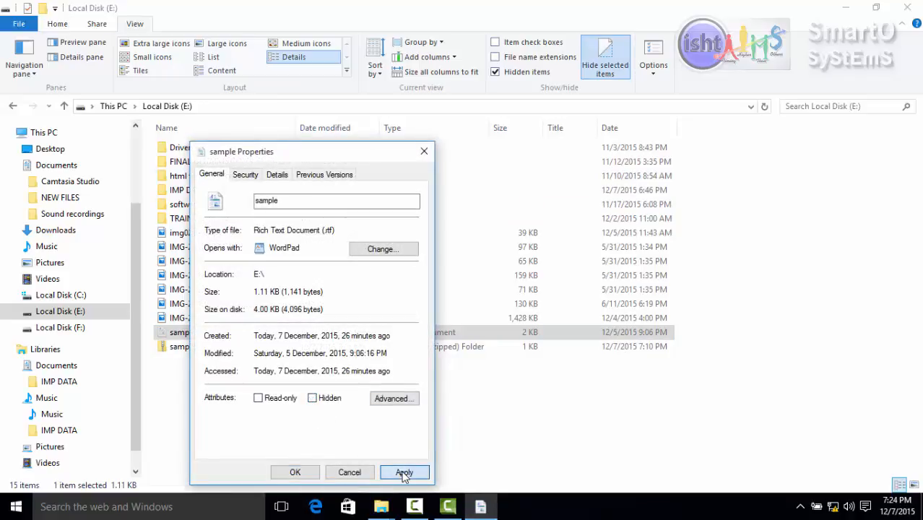
click(405, 472)
click(305, 472)
click(265, 410)
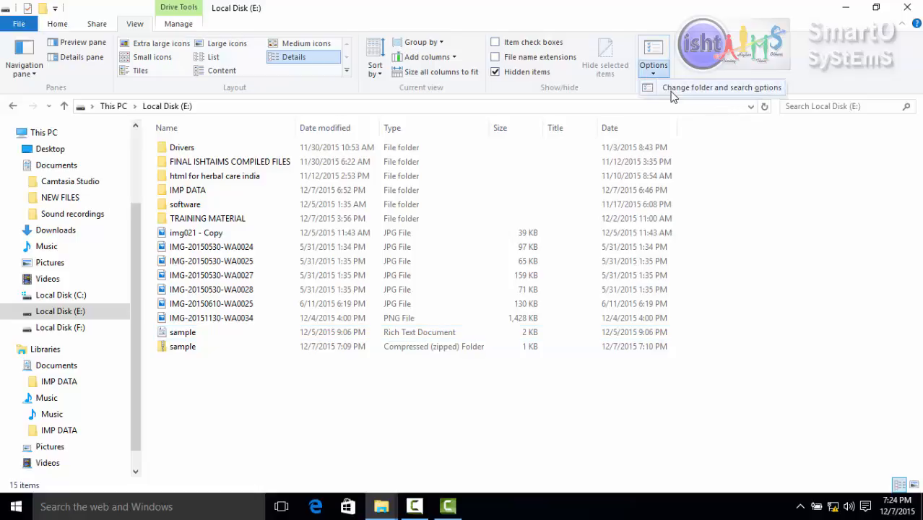
- Open the folder and search options, examine the general settings and cancel without changes
click(671, 91)
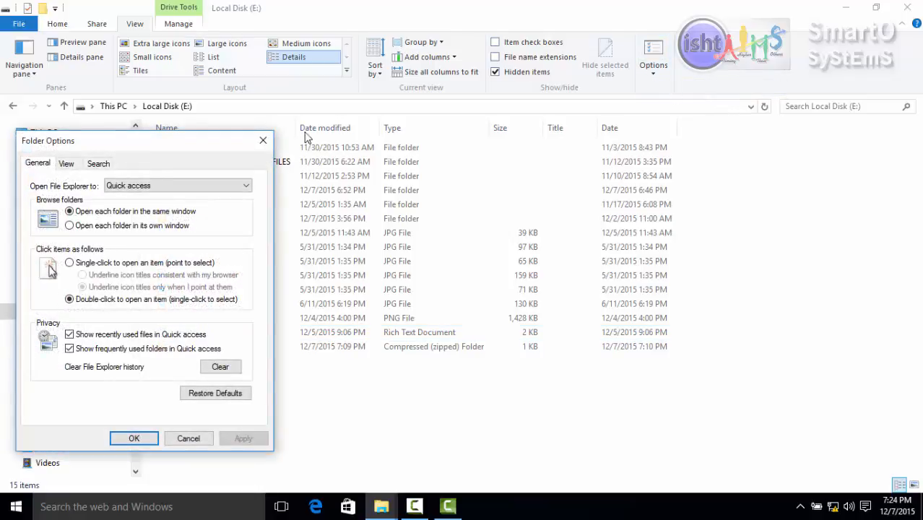
drag(197, 145, 638, 83)
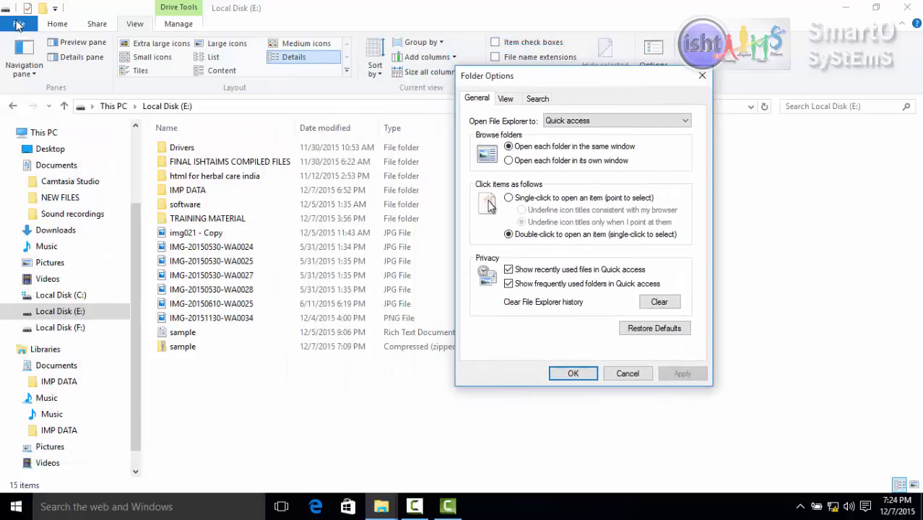
click(628, 374)
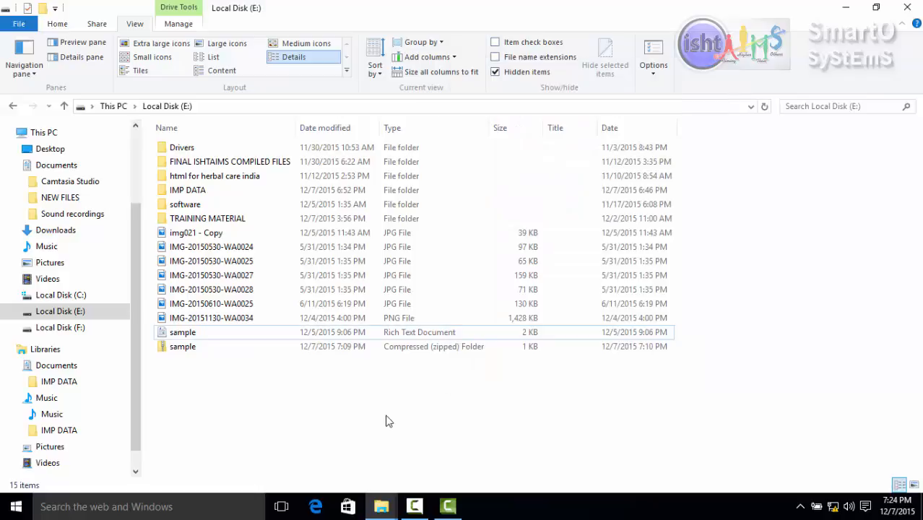